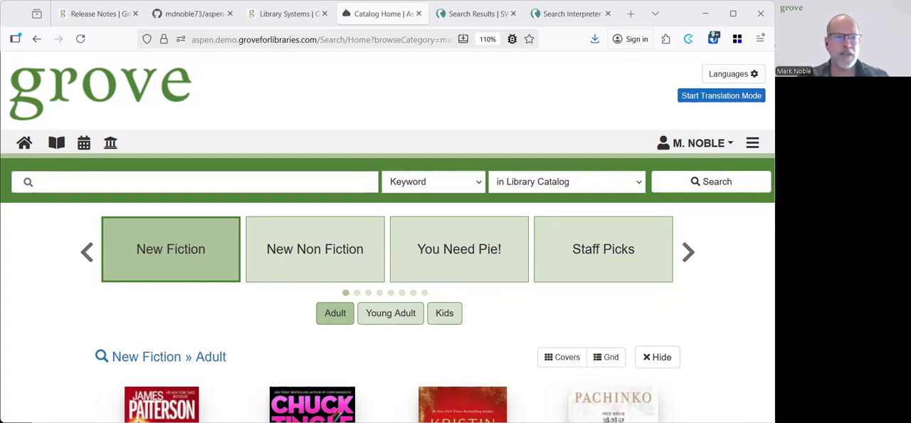
Search the library catalog by keyword for "books about dogs for kids"
left_click(185, 182)
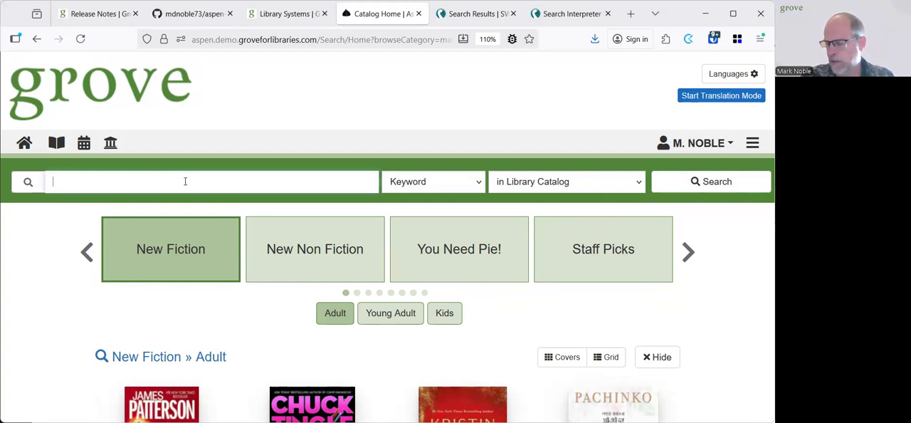
type("books ")
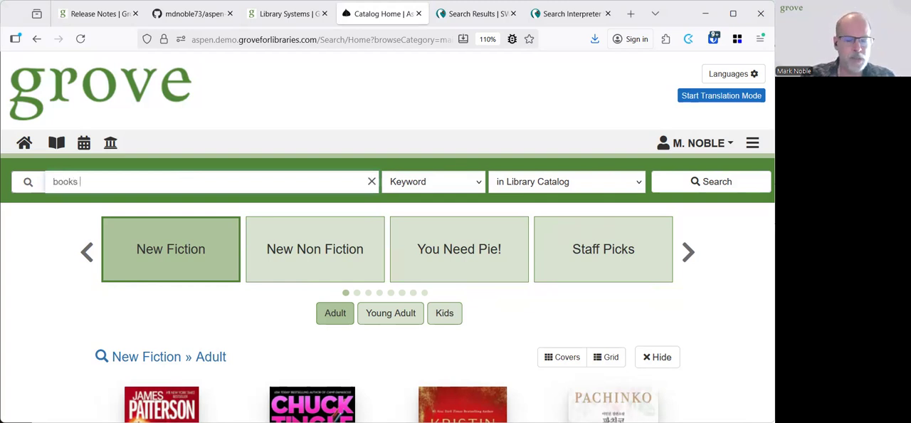
type("about dogs ")
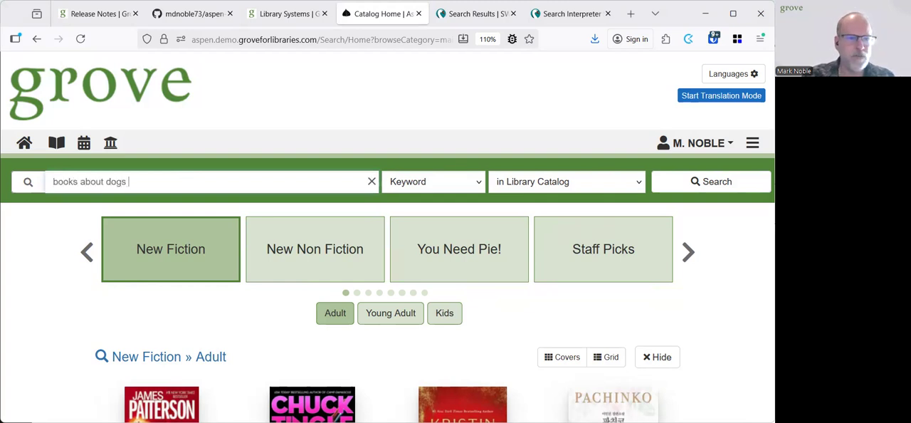
type("for kids")
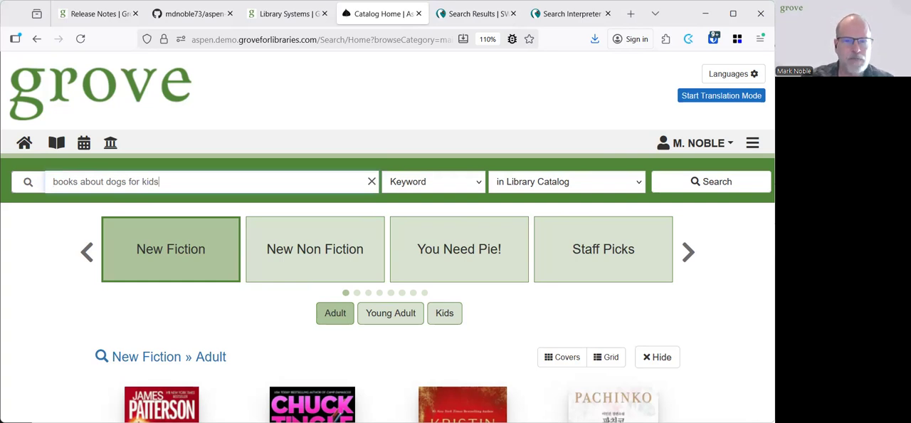
left_click(717, 186)
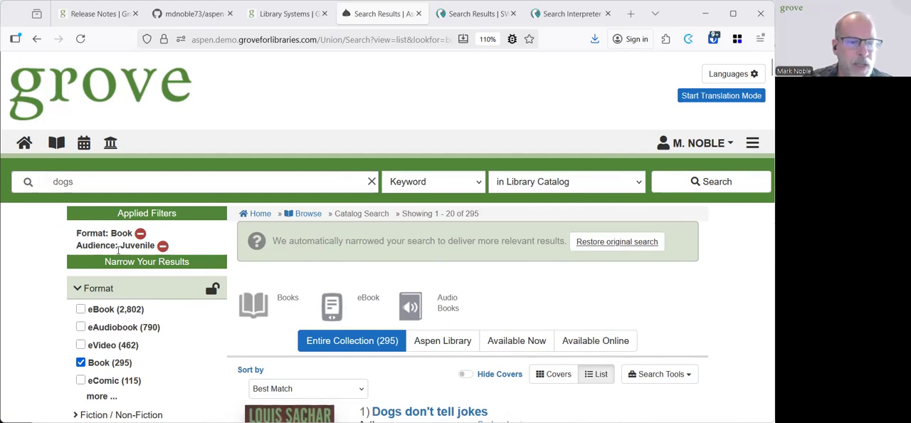
Examine the applied format and audience filters and the titles listed in the dog book results
scroll(382, 253, "down", 3)
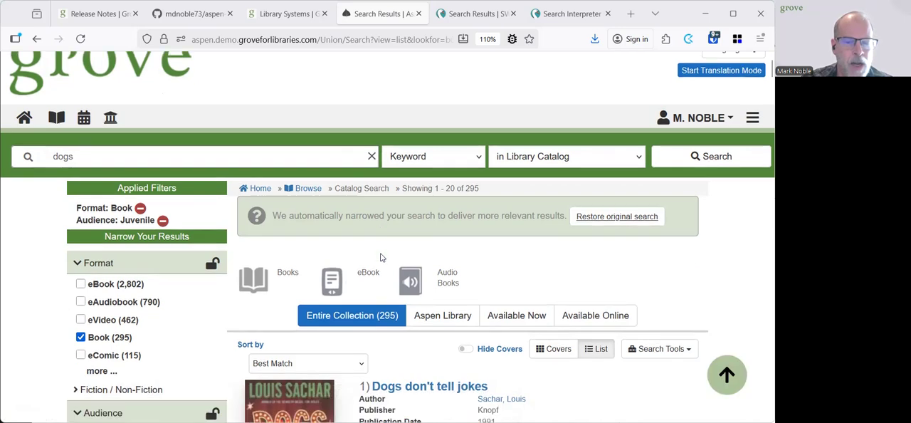
scroll(382, 253, "down", 2)
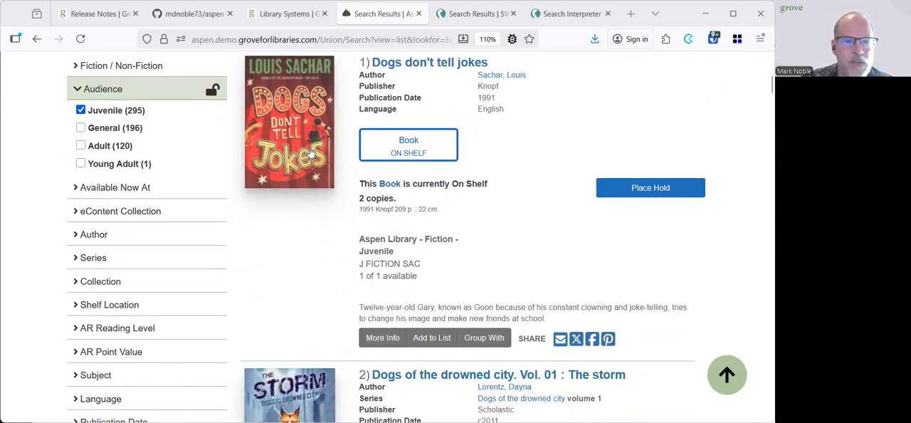
scroll(328, 171, "down", 3)
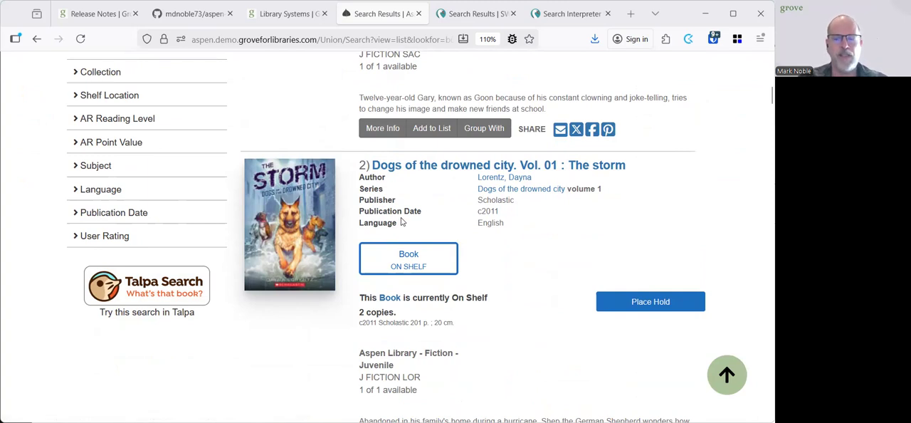
scroll(401, 222, "down", 7)
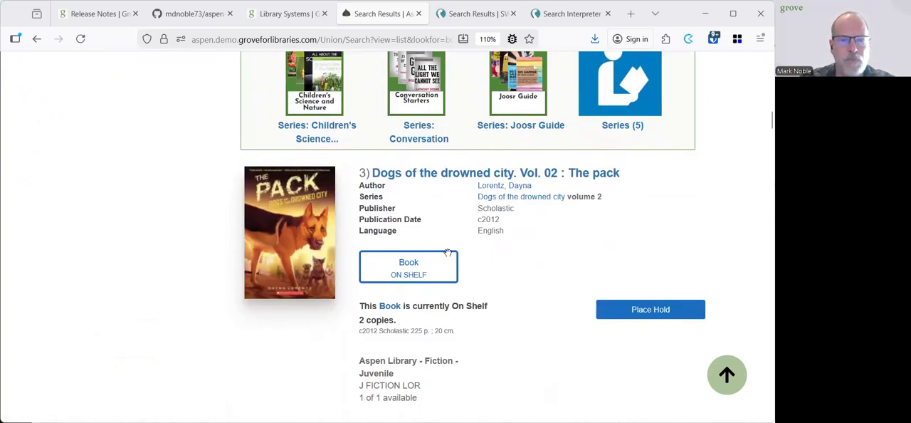
scroll(466, 315, "down", 5)
scroll(466, 314, "down", 3)
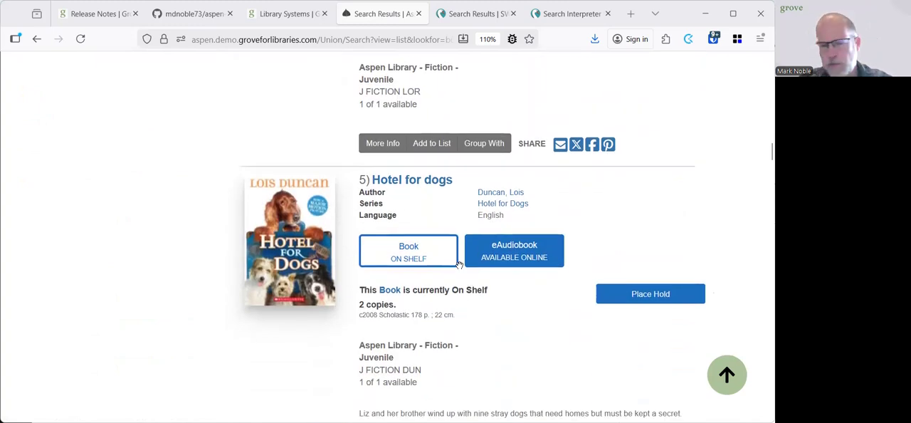
scroll(457, 264, "up", 2)
scroll(448, 263, "up", 15)
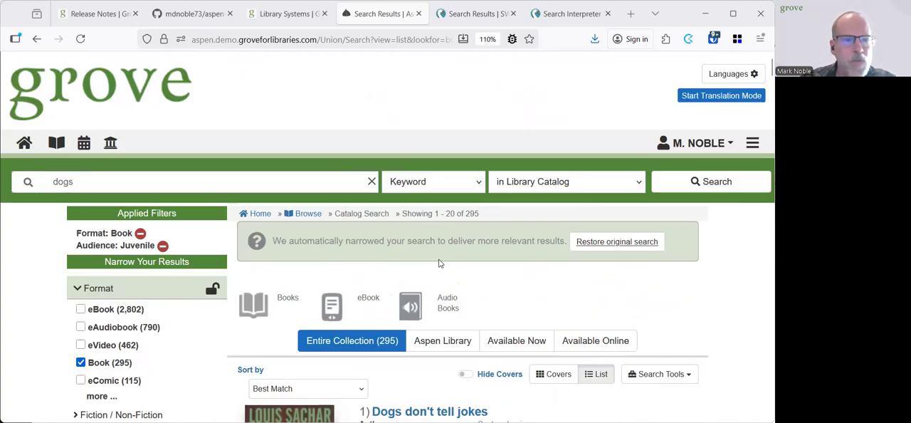
Search the library catalog by keyword for "new fiction solar energy"
left_click(175, 185)
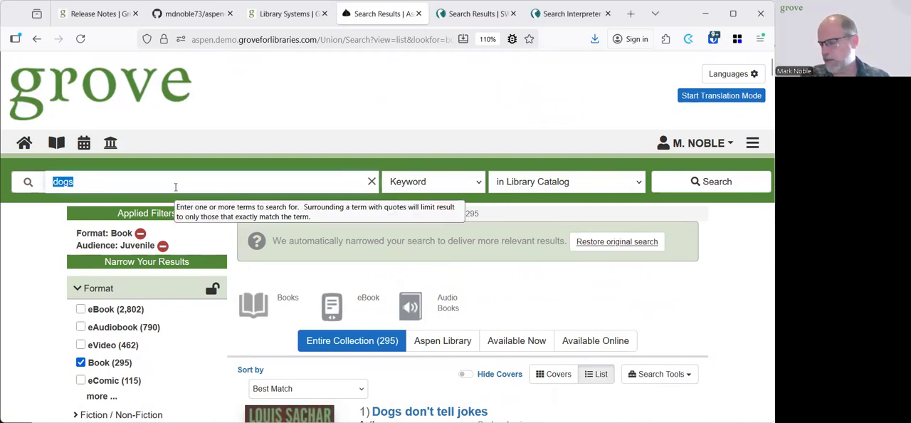
type("new fiction no")
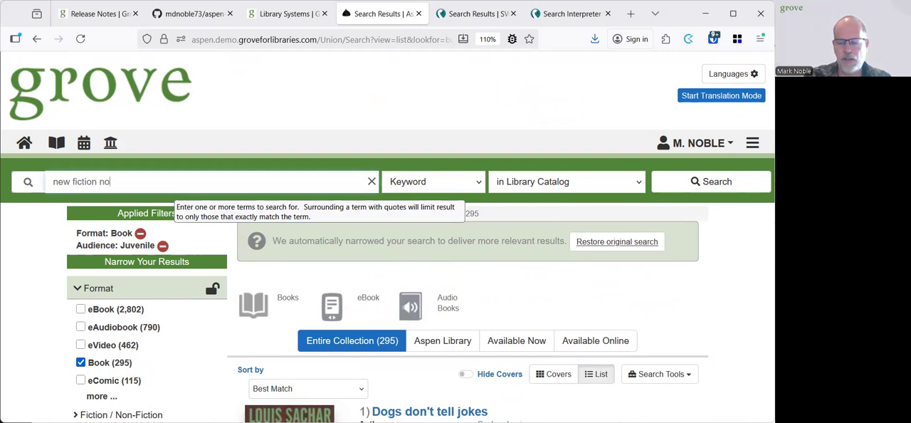
key("BackSpace")
key("BackSpace")
type("solar ")
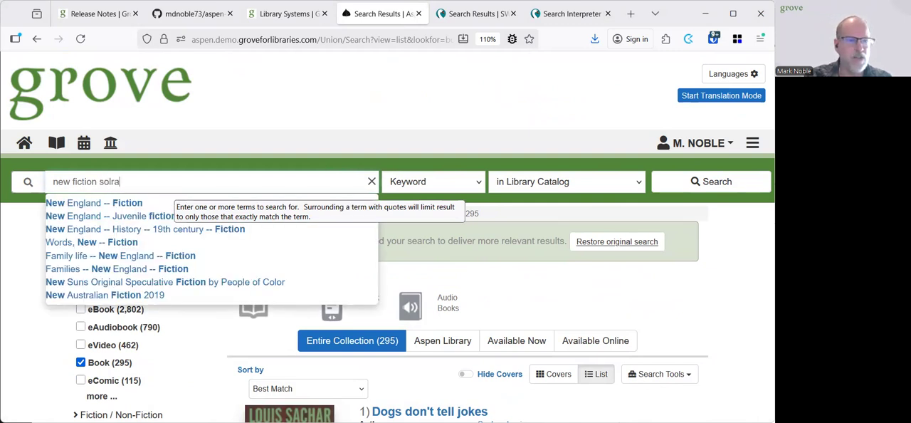
type("energy")
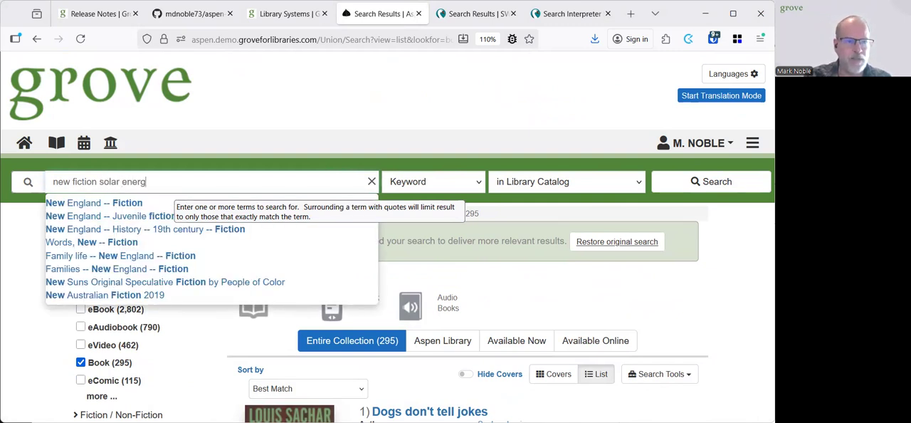
key("Return")
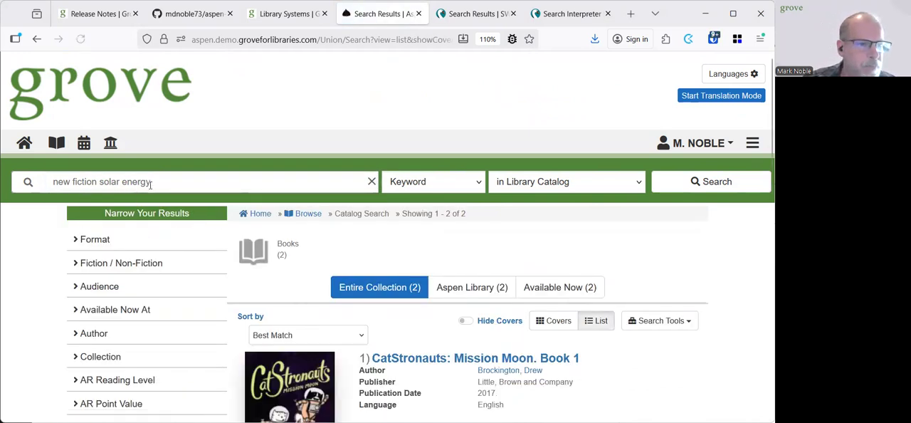
Replace "new" with "non" in the query and search the catalog for "non fiction solar energy"
left_click(126, 191)
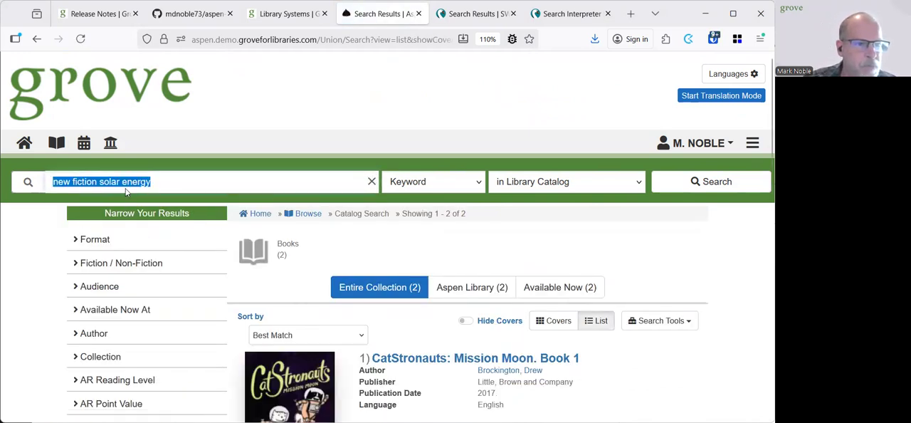
left_click(142, 179)
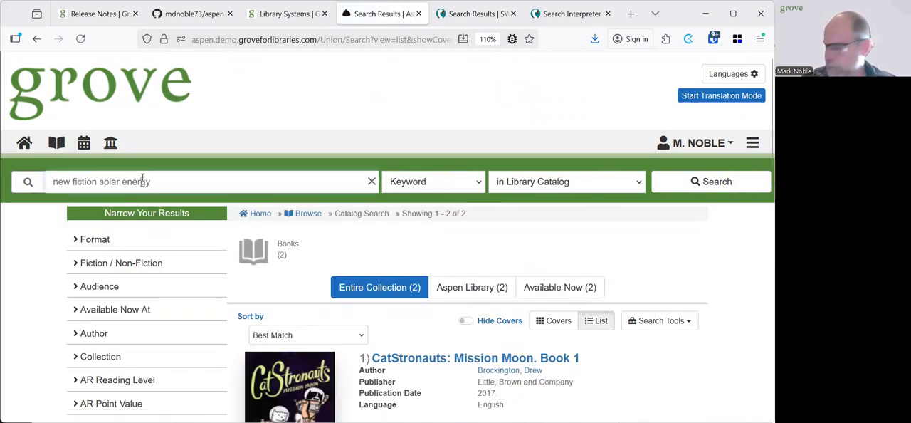
double_click(64, 181)
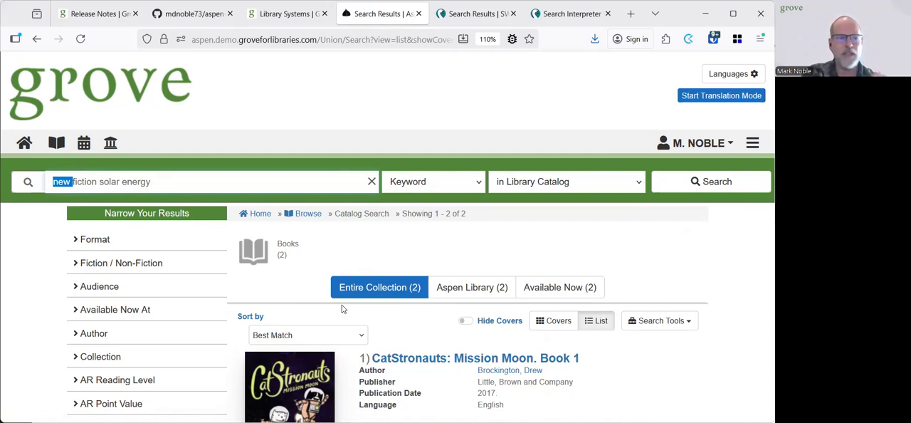
type("non")
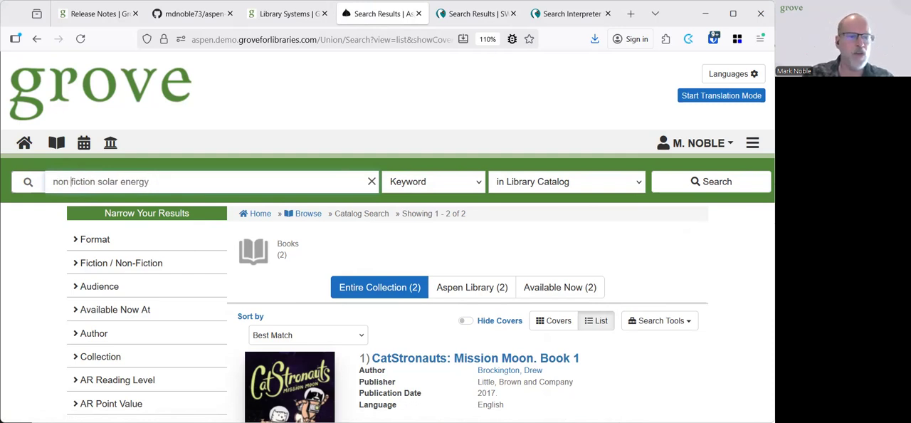
key("Return")
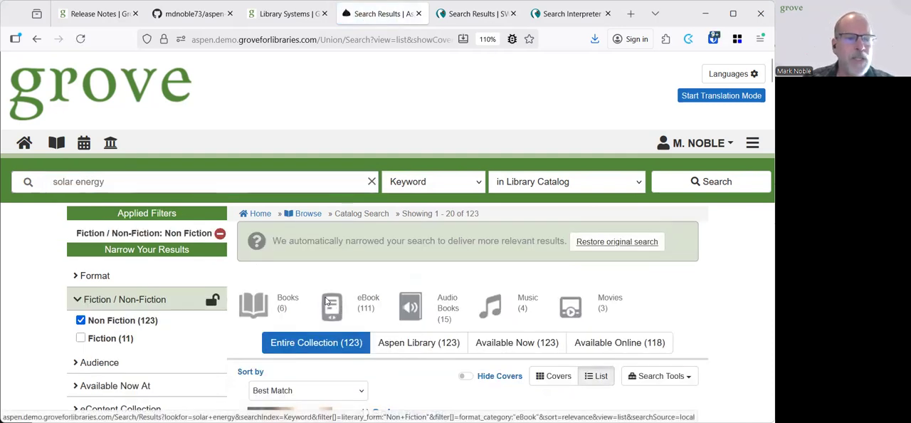
Review the applied Fiction / Non-Fiction filter and the titles in the solar energy results
scroll(409, 264, "down", 2)
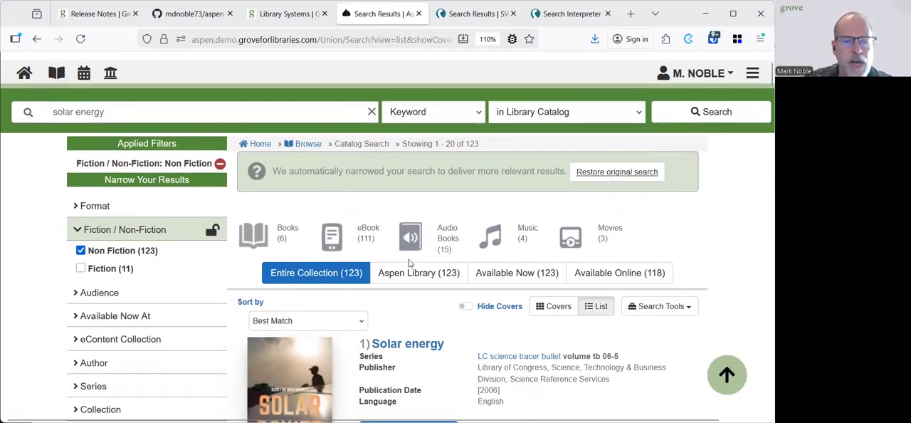
scroll(389, 283, "down", 2)
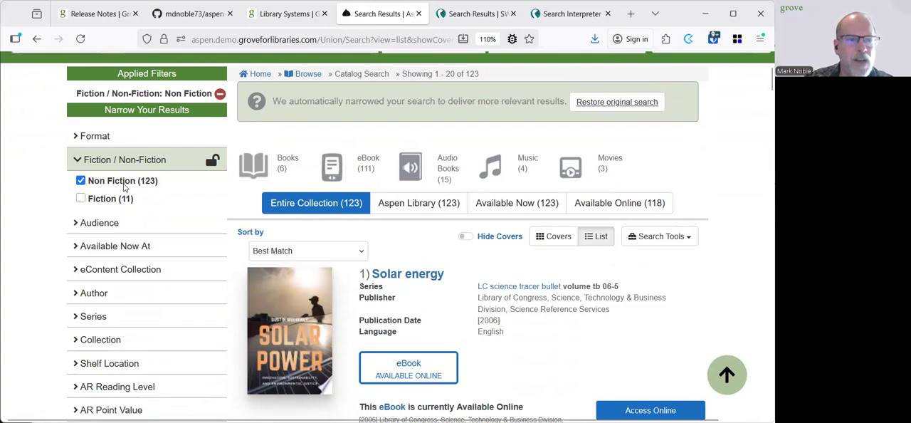
scroll(441, 316, "down", 4)
scroll(440, 316, "down", 12)
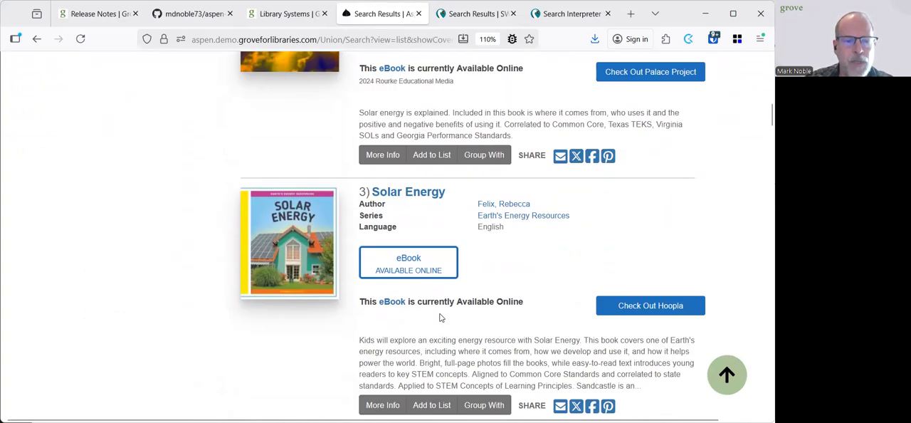
scroll(440, 318, "down", 4)
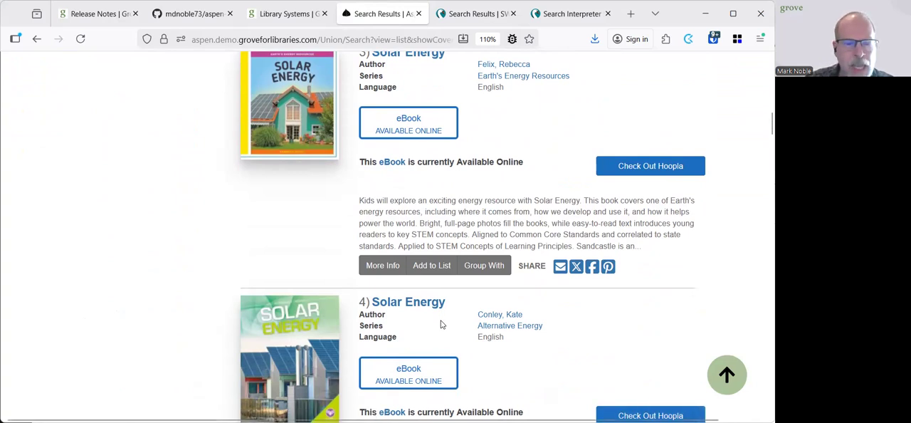
scroll(442, 324, "down", 2)
scroll(444, 311, "up", 20)
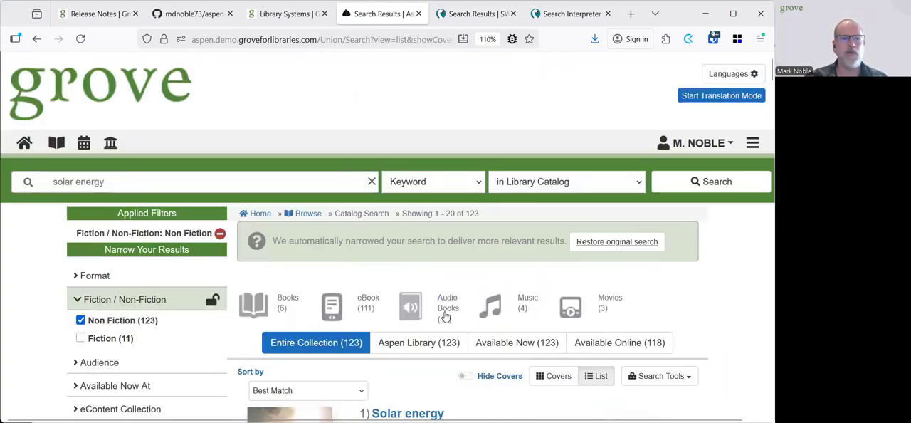
Search the library catalog by keyword for "non fiction solar energy adults"
left_click(140, 178)
type("non ")
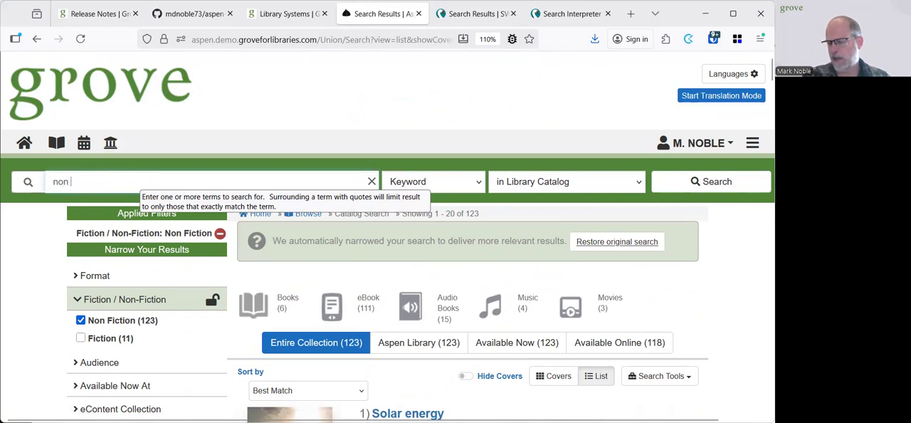
type("fiction ")
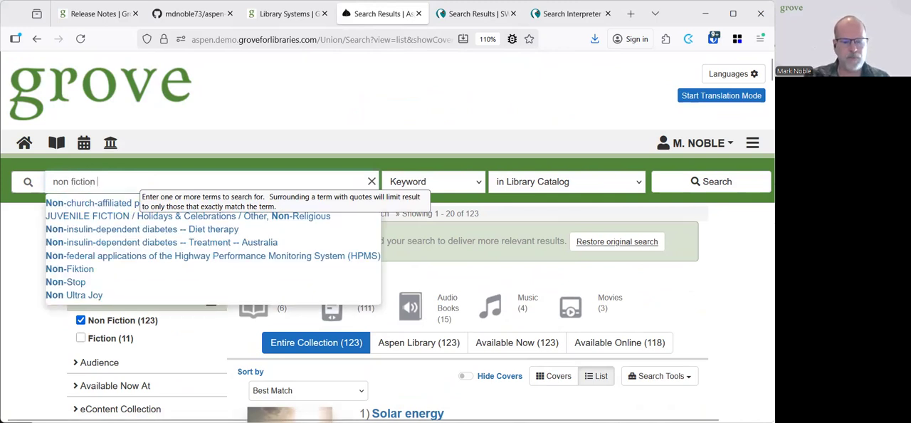
type("books")
key("BackSpace")
key("BackSpace")
key("BackSpace")
key("BackSpace")
key("BackSpace")
type("solra")
key("BackSpace")
key("BackSpace")
type("ar energy adults")
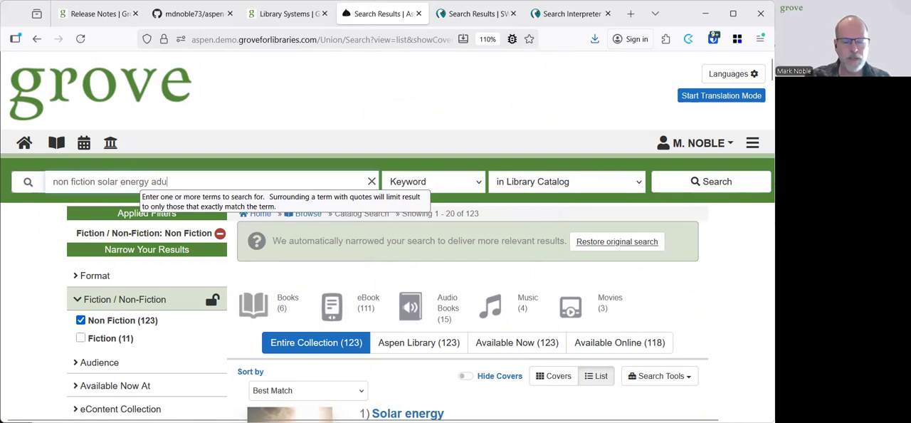
key("Return")
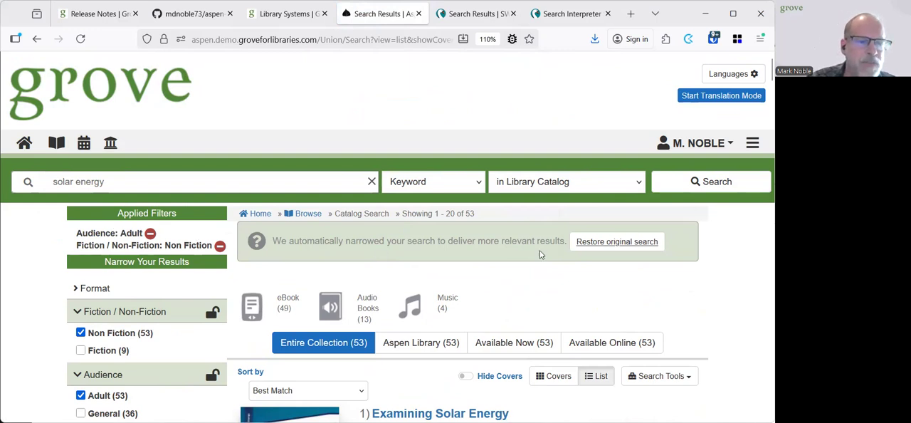
Look through the adult non-fiction solar energy results and their applied filters
scroll(540, 258, "down", 4)
scroll(468, 217, "down", 2)
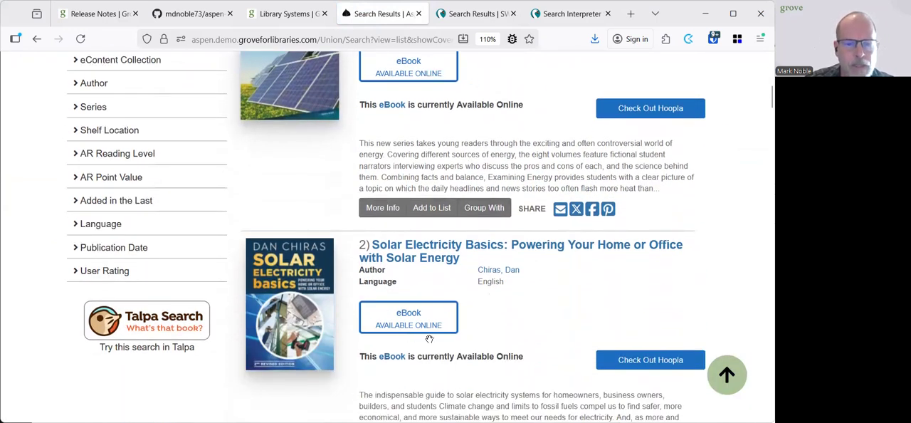
scroll(431, 342, "down", 5)
scroll(431, 333, "down", 3)
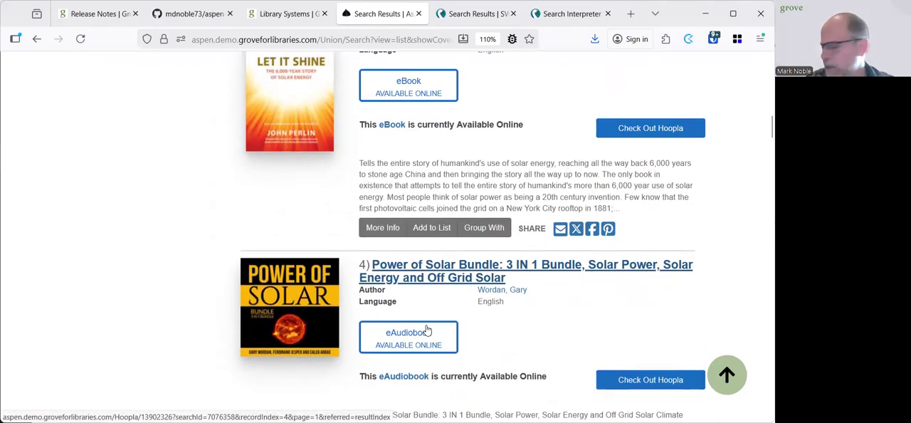
scroll(428, 308, "up", 2)
scroll(429, 308, "up", 10)
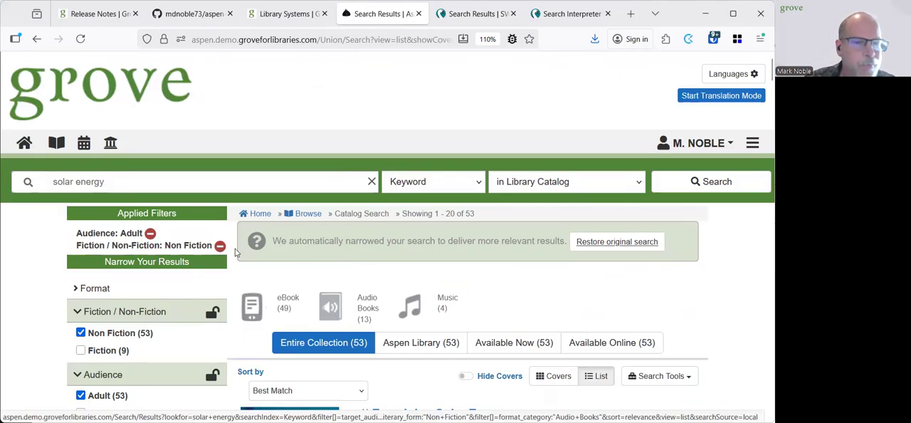
Search the library catalog by keyword for "avaialable new books"
left_click(232, 183)
type("avaiable")
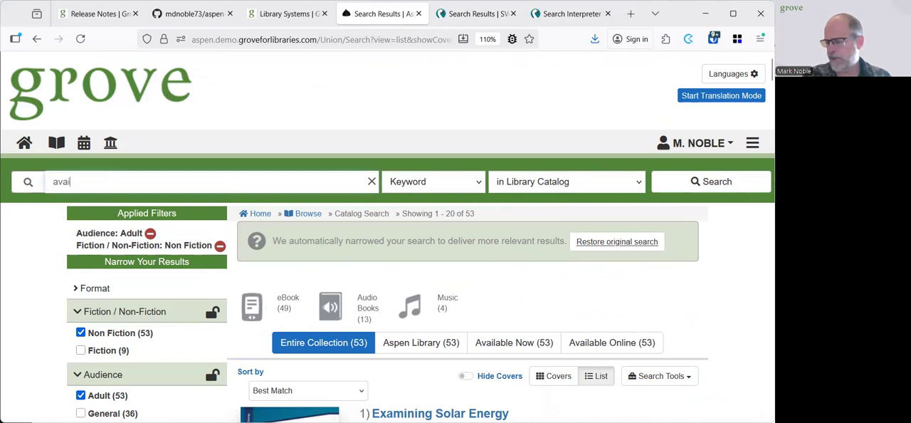
key("BackSpace")
key("BackSpace")
key("BackSpace")
key("BackSpace")
type("la")
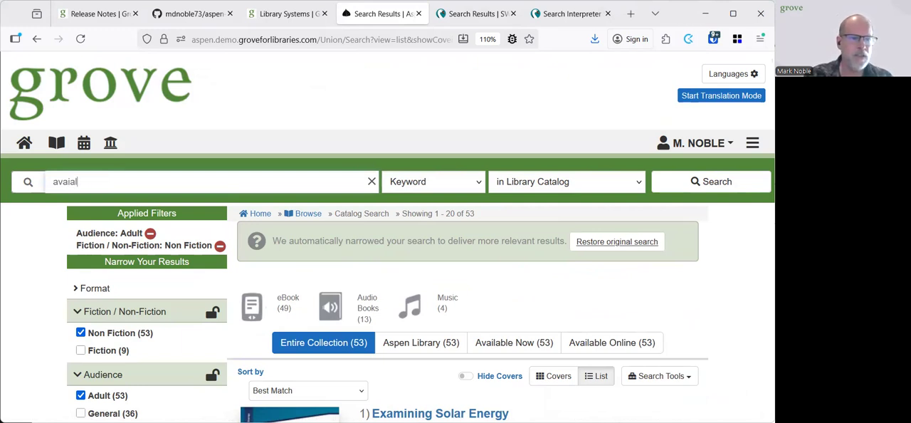
key("BackSpace")
key("BackSpace")
key("BackSpace")
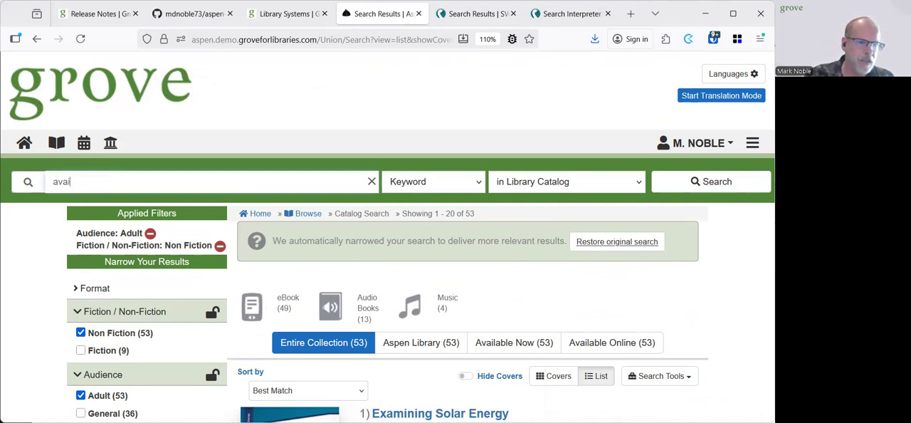
type("alable new ")
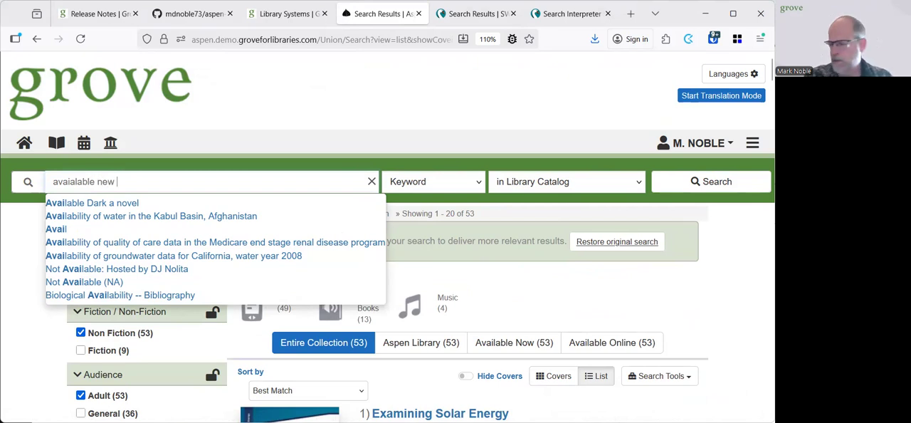
type("books")
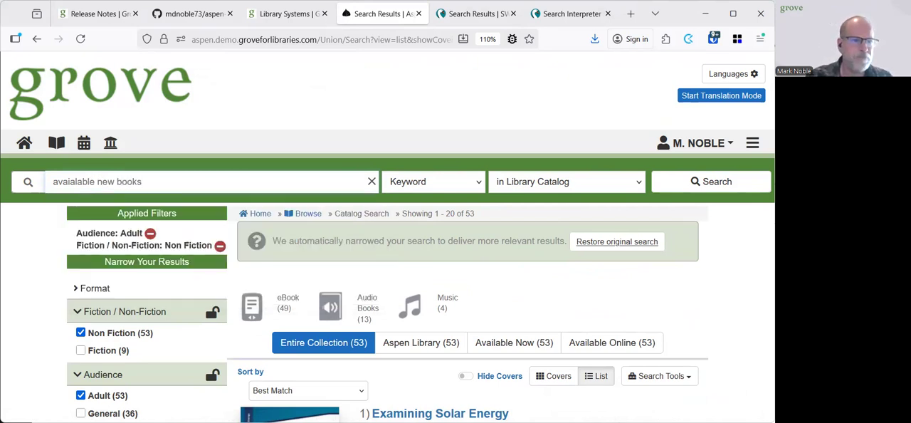
key("Return")
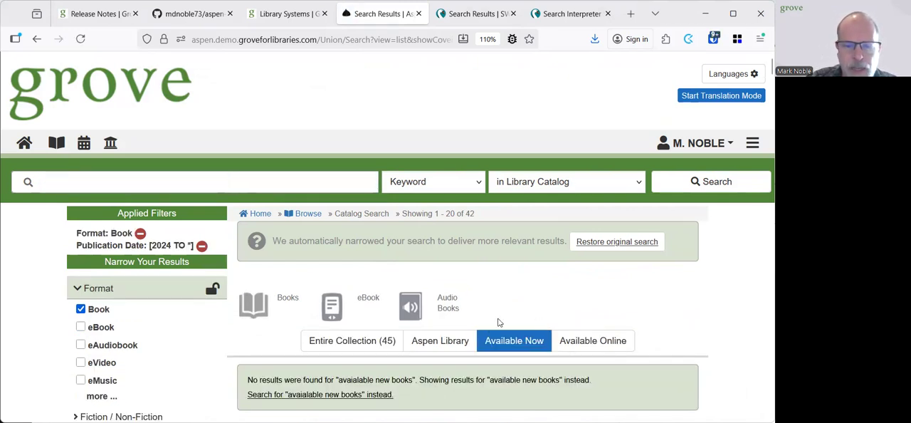
Review the applied format and publication date filters, the Available Now scope and the titles found for available new books
scroll(496, 348, "down", 2)
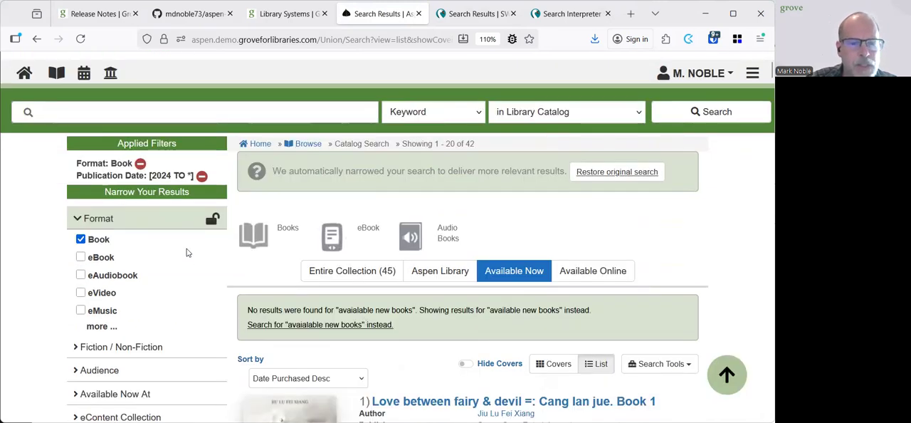
scroll(724, 242, "down", 2)
scroll(723, 244, "down", 4)
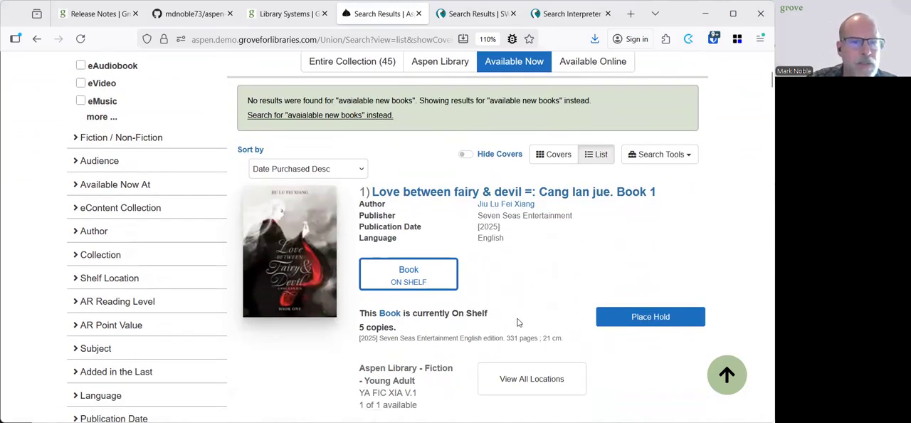
scroll(517, 322, "down", 3)
scroll(518, 323, "down", 10)
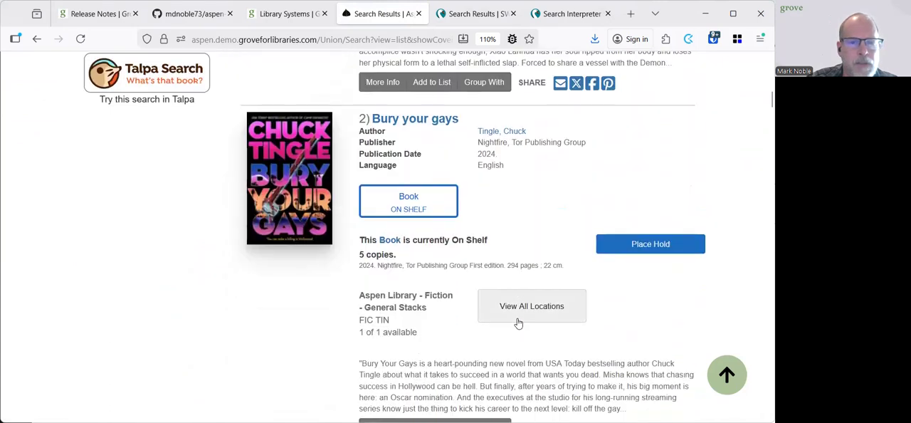
scroll(512, 321, "up", 12)
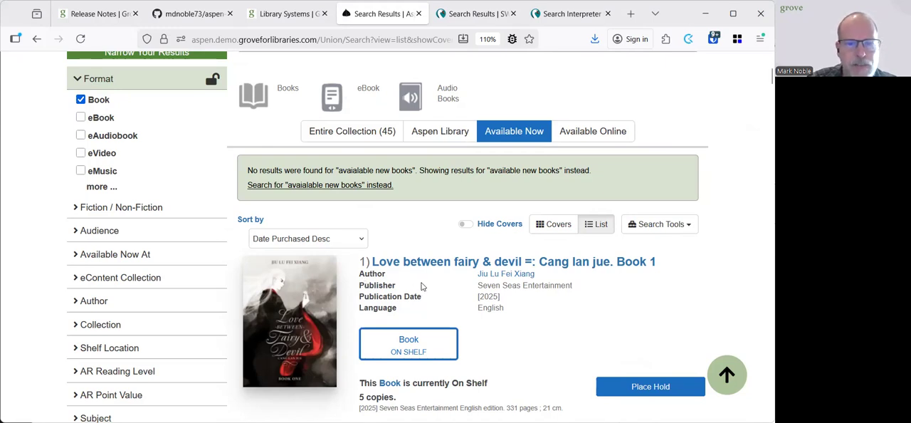
scroll(419, 287, "up", 3)
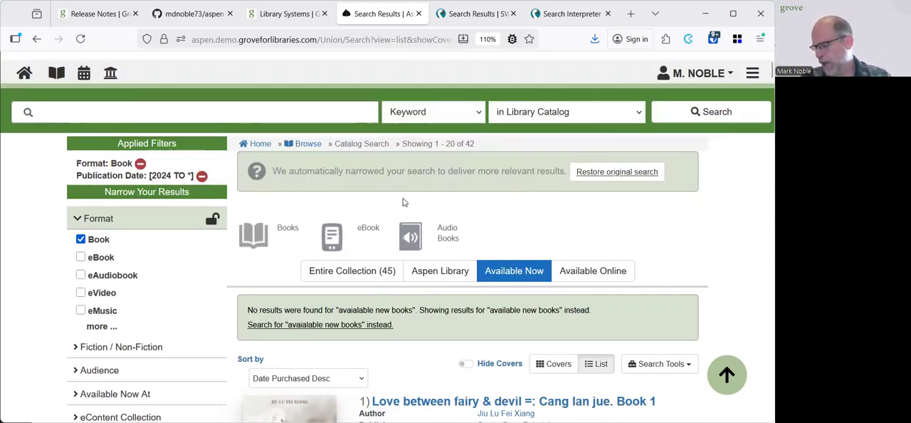
Search the catalog for "new large type fiction" and check which filters are applied
left_click(168, 108)
type("new large")
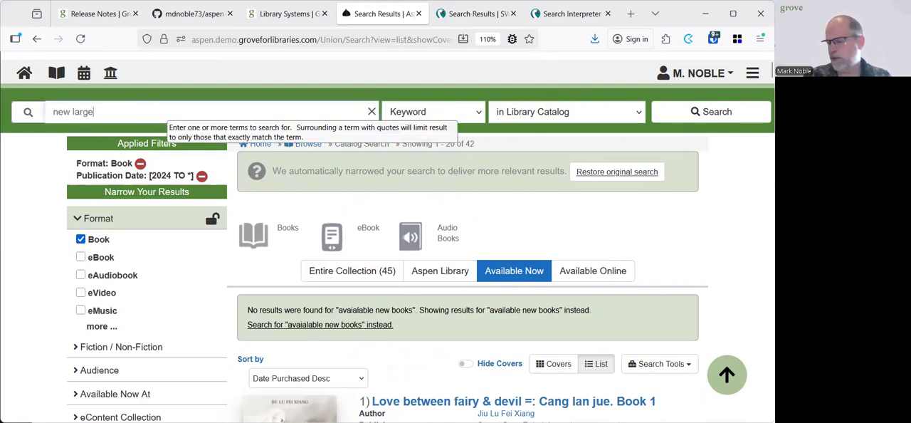
type(" type")
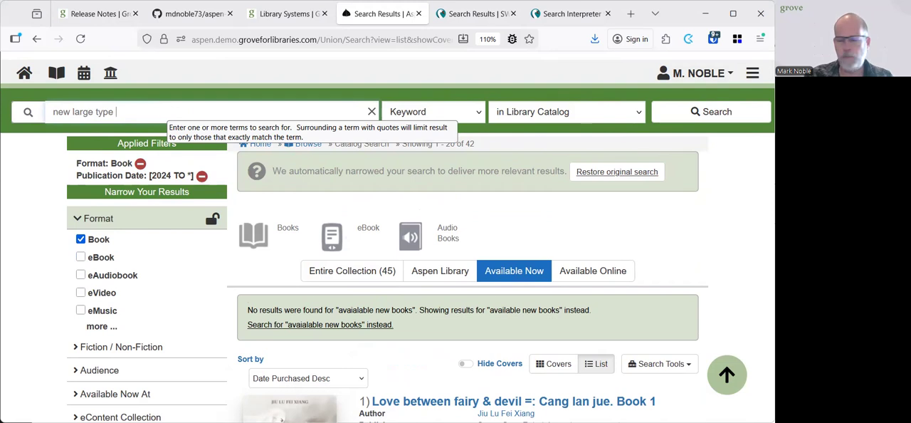
type(" fiction")
key("Return")
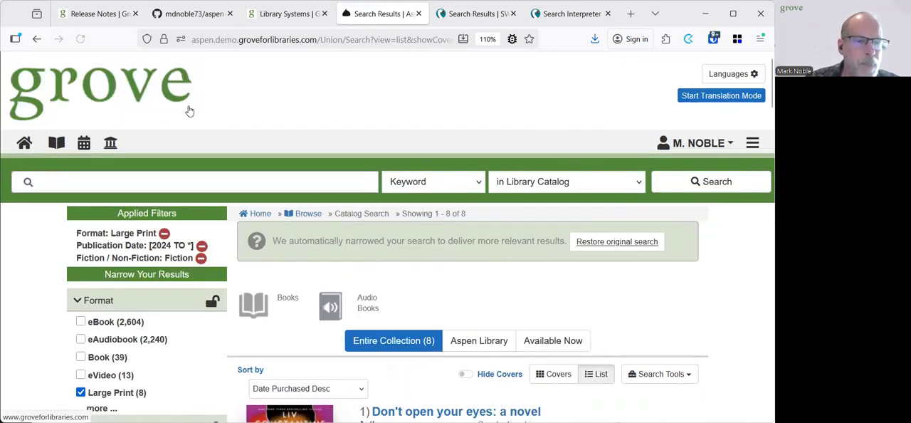
scroll(246, 302, "down", 1)
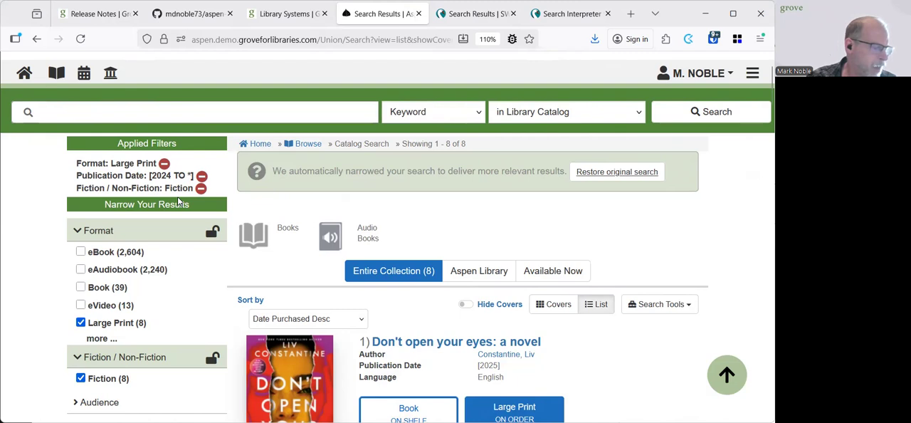
Search the library catalog by keyword for "taylor swift music"
left_click(174, 112)
type("taylor ")
type("swift swift m")
type("usic")
key("Return")
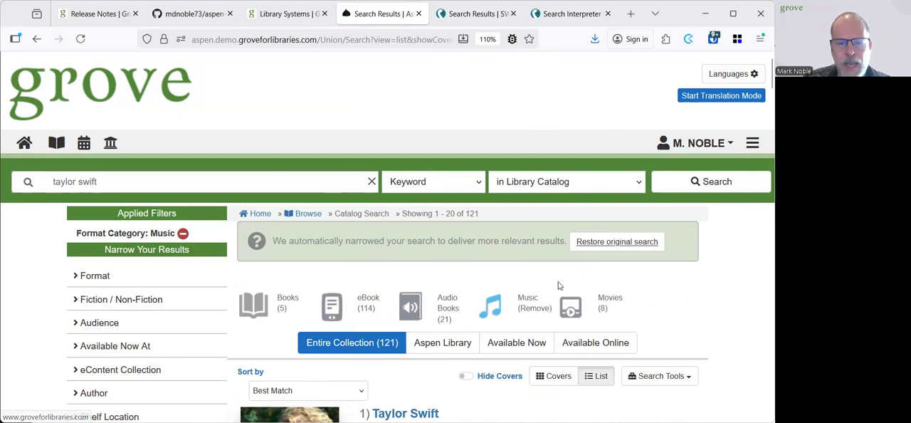
Look through the Taylor Swift music results and the format category filter applied to them
scroll(498, 342, "down", 3)
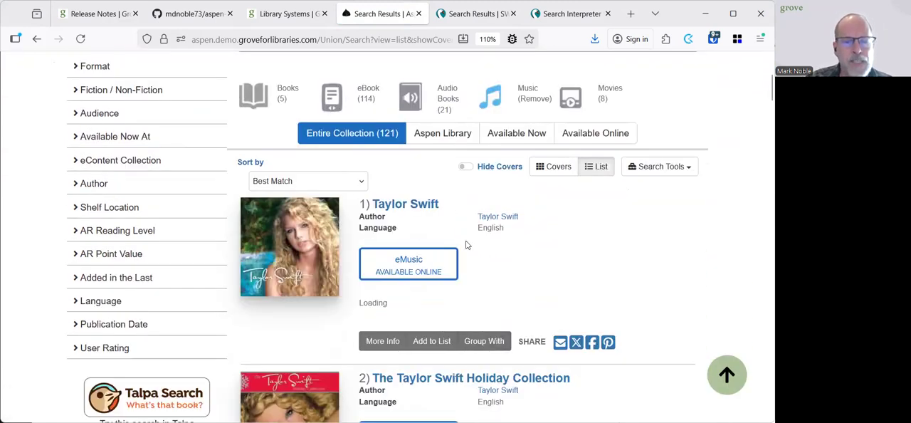
scroll(466, 245, "down", 2)
scroll(464, 211, "down", 3)
scroll(466, 210, "down", 7)
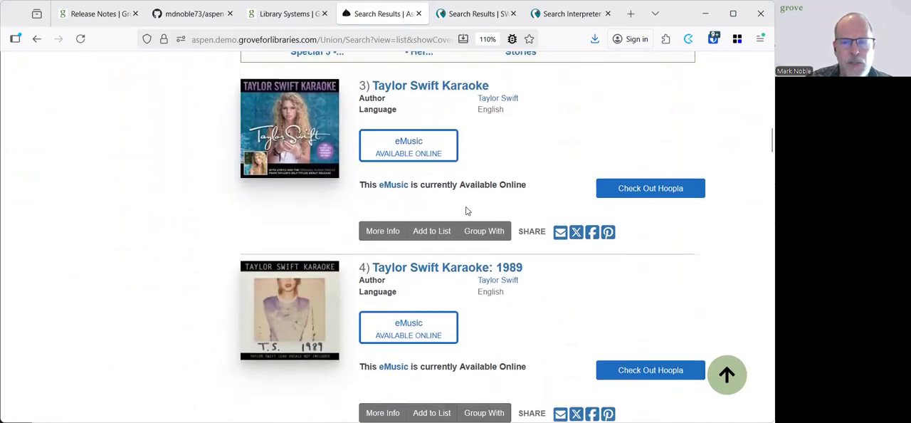
scroll(466, 210, "down", 7)
scroll(474, 213, "up", 7)
scroll(476, 217, "up", 12)
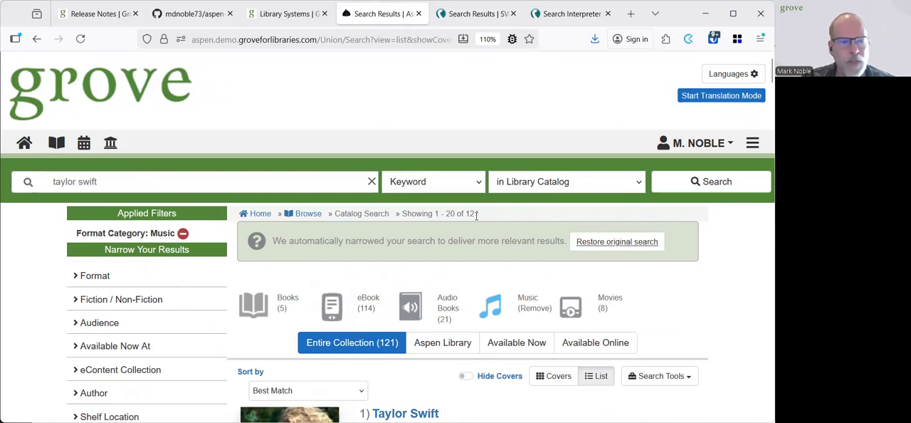
Change the query to "taylor swift movies", run the catalog search and look through the titles found
left_click(156, 178)
left_click(156, 177)
type("movies")
key("Return")
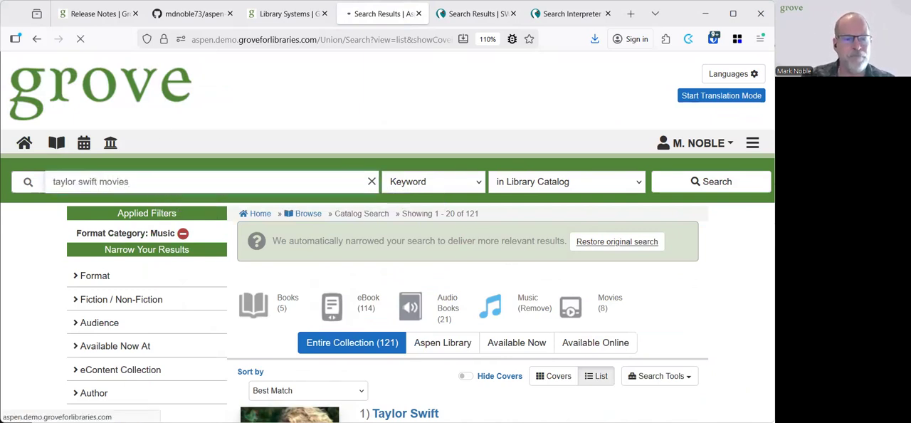
scroll(438, 316, "down", 3)
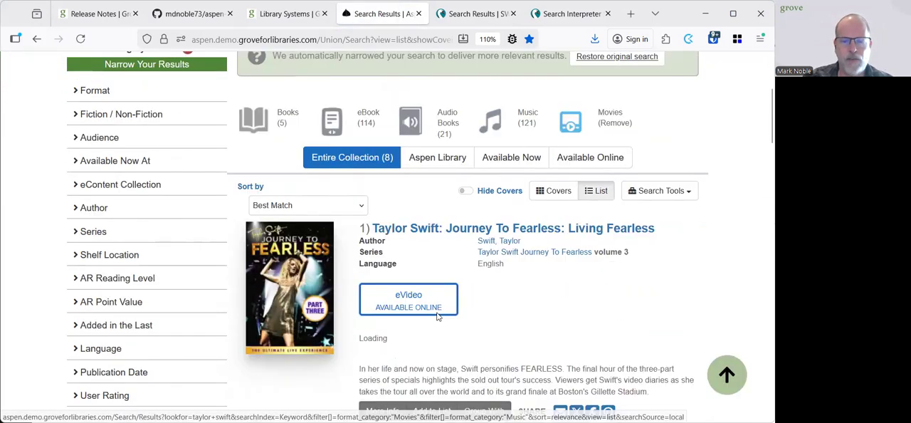
scroll(437, 316, "down", 9)
scroll(420, 320, "down", 4)
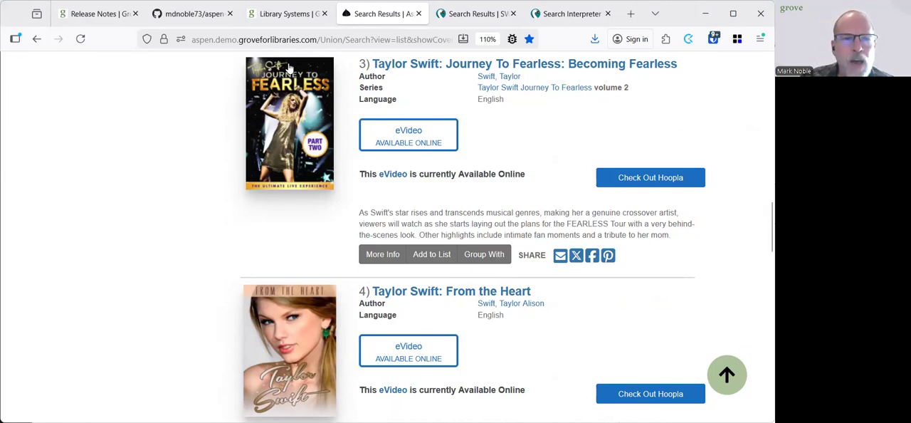
Switch to the Library Systems administration page and expand the Searching section to view the Enable Search Interpreter option
left_click(283, 27)
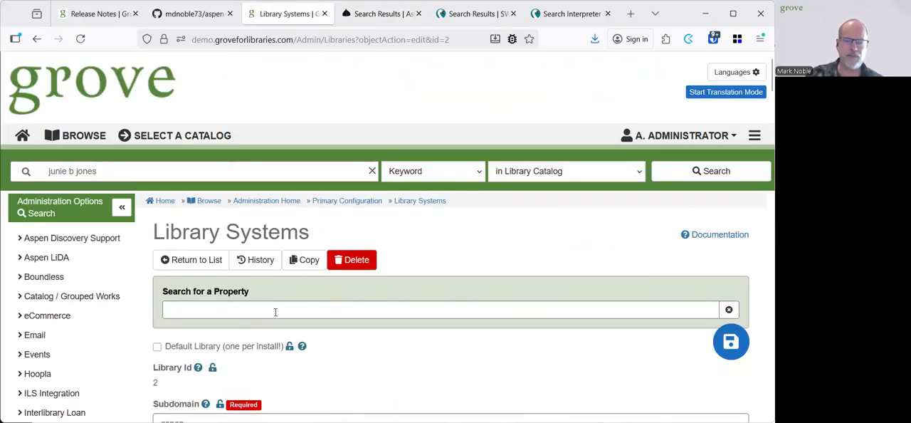
scroll(356, 329, "down", 6)
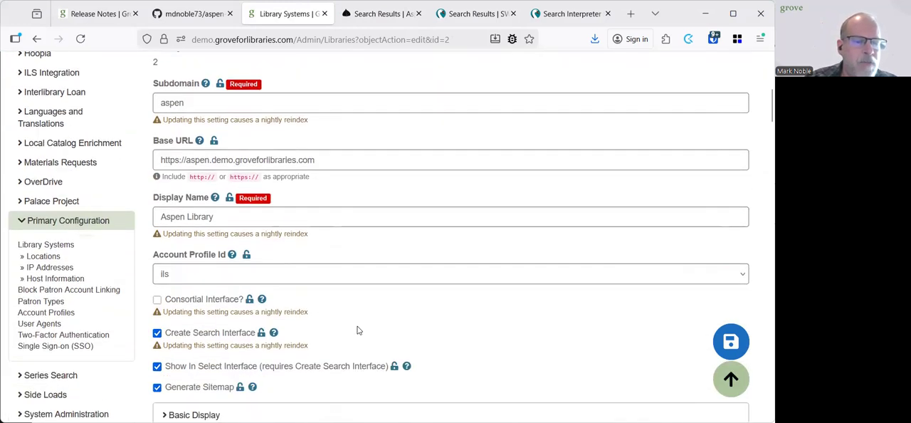
scroll(358, 329, "down", 4)
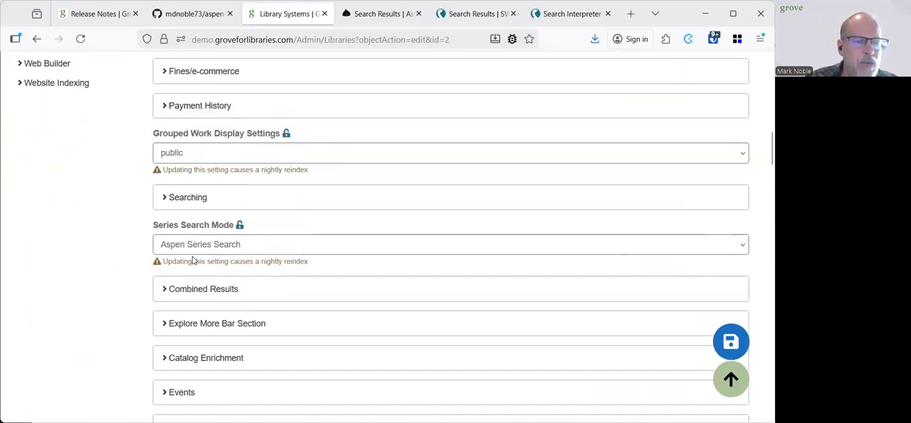
left_click(190, 203)
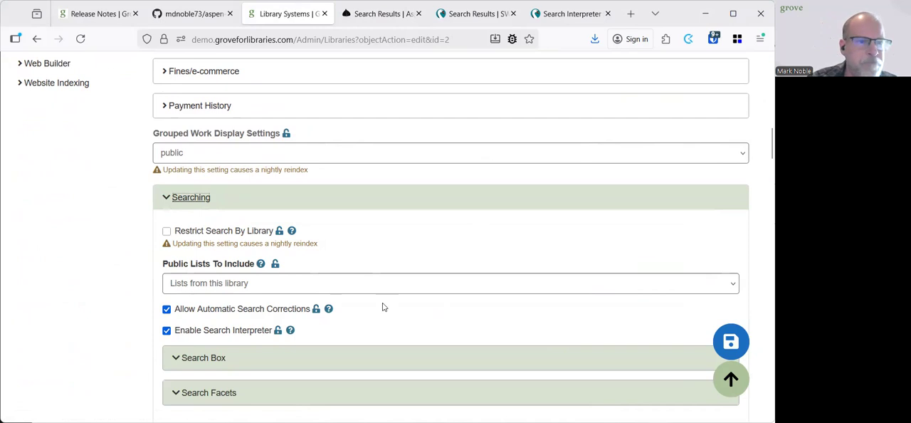
Go to the Search Interpreter settings under Catalog / Grouped Works and open setting 1 for editing
scroll(385, 305, "up", 5)
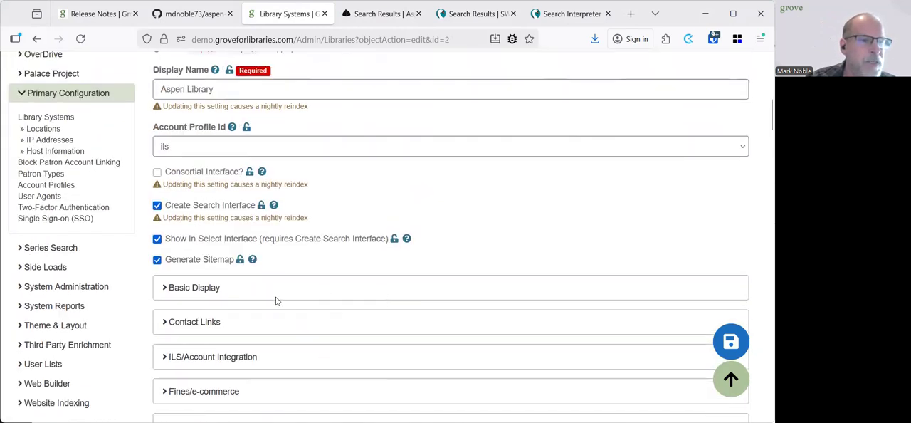
scroll(276, 300, "up", 2)
scroll(277, 301, "up", 2)
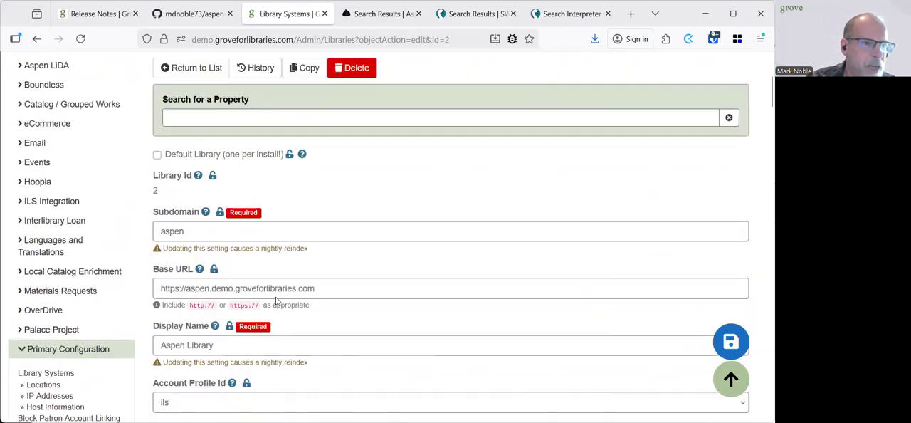
left_click(51, 104)
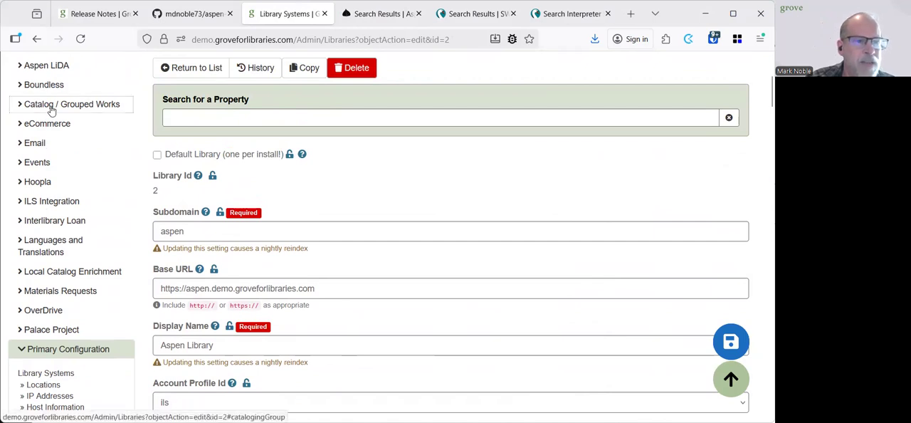
left_click(63, 173)
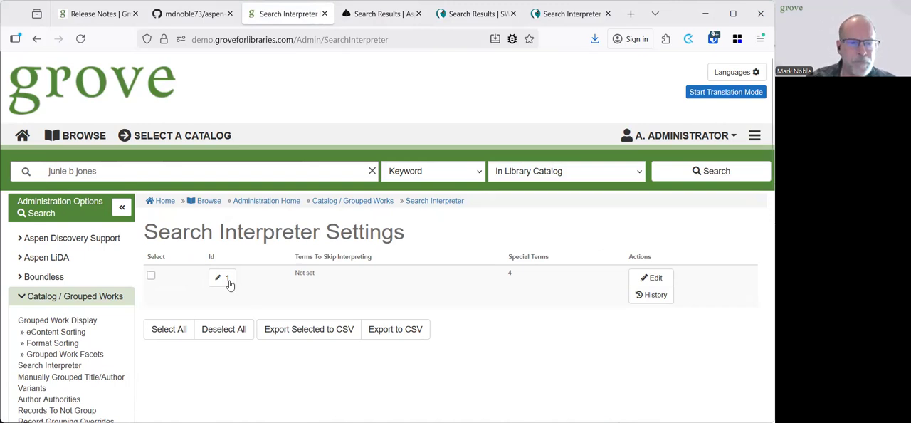
left_click(228, 279)
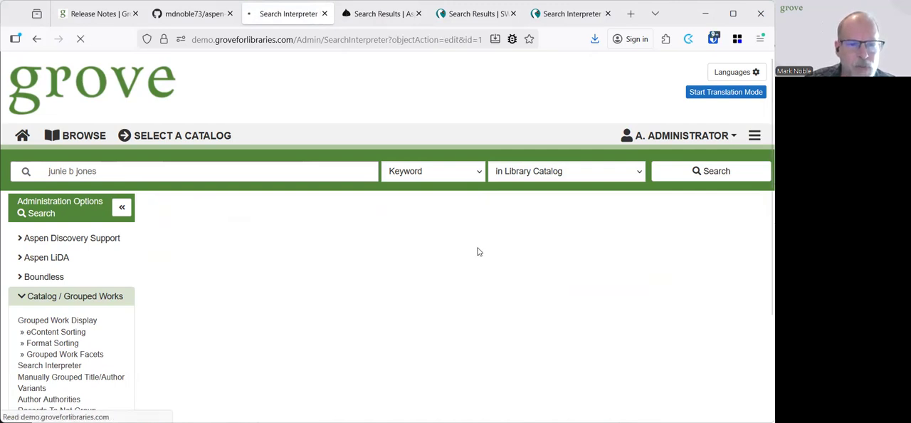
Add "book" after Manga in the Formats to Skip list, separated by a comma
scroll(563, 242, "down", 3)
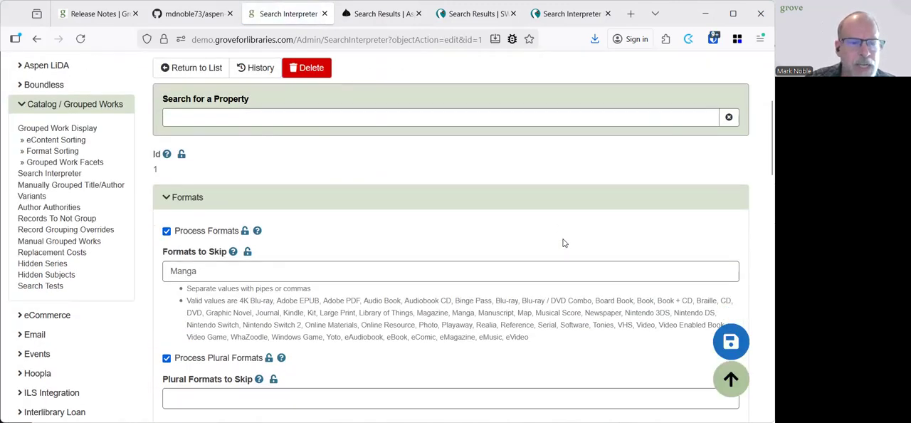
scroll(563, 243, "down", 1)
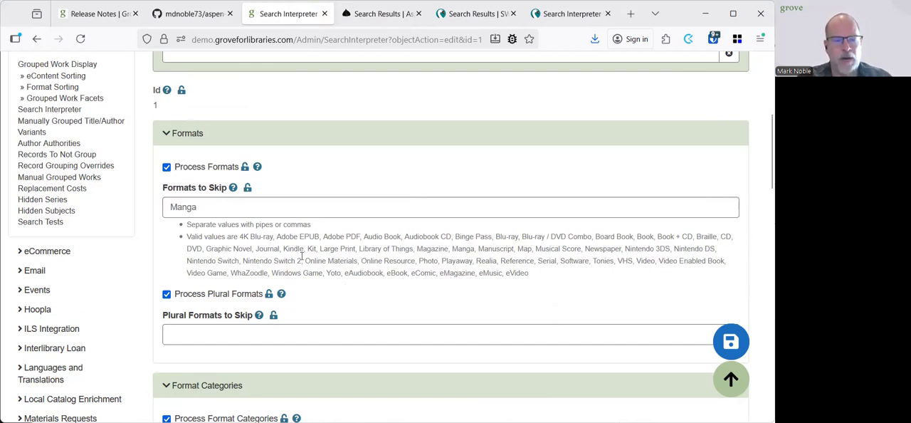
left_click(253, 211)
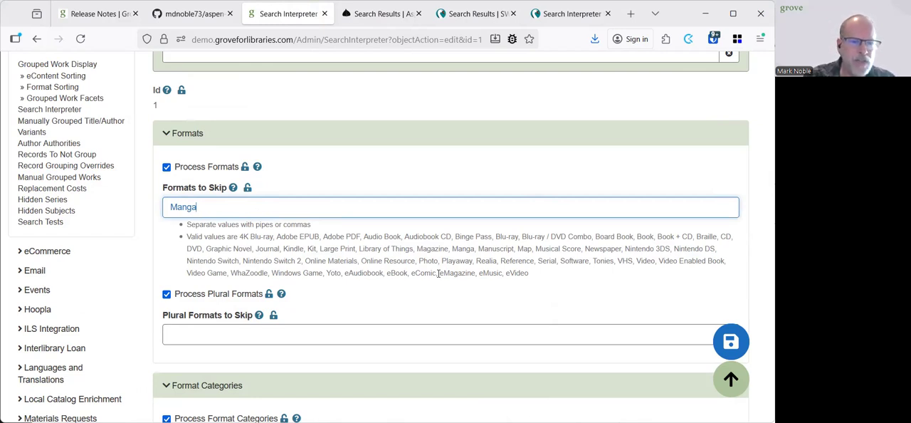
type(",")
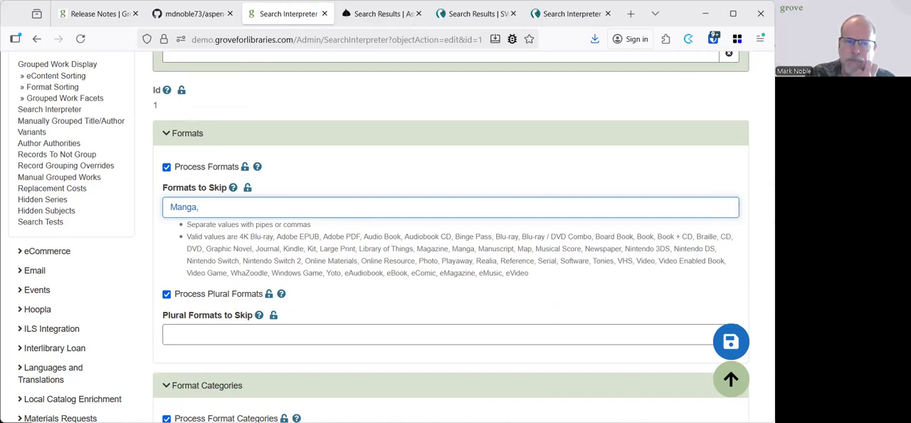
type("book")
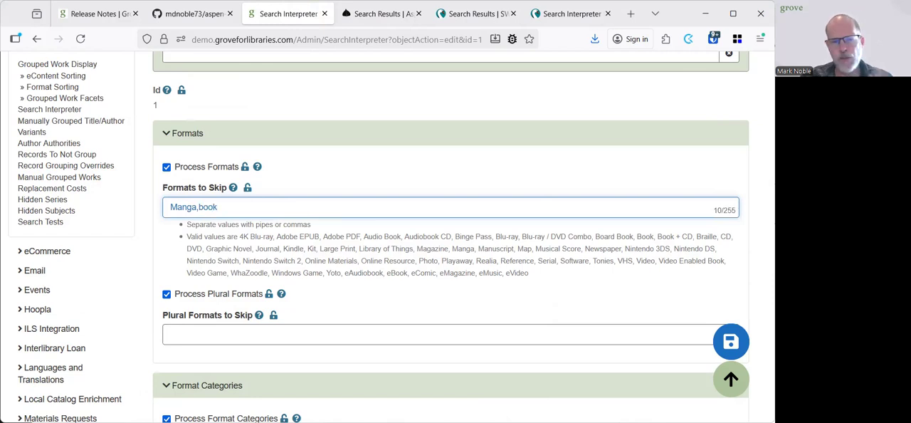
Review the Plural Formats to Skip and Format Categories settings of the Search Interpreter
scroll(476, 299, "down", 2)
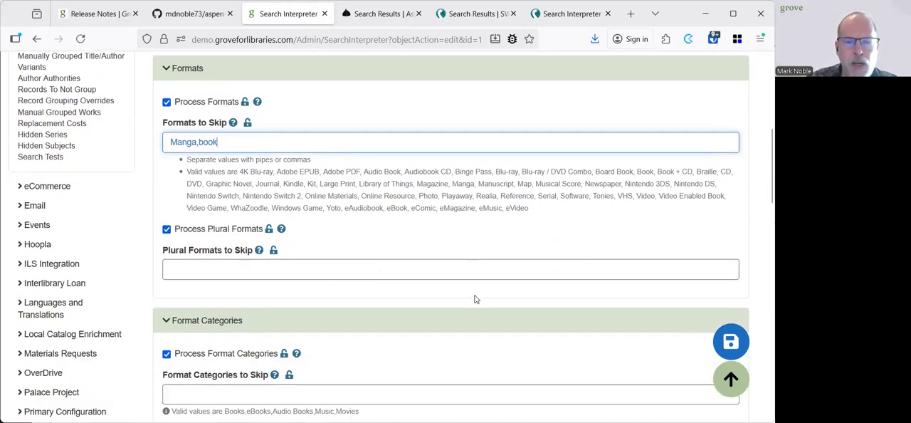
scroll(476, 299, "down", 2)
left_click(276, 209)
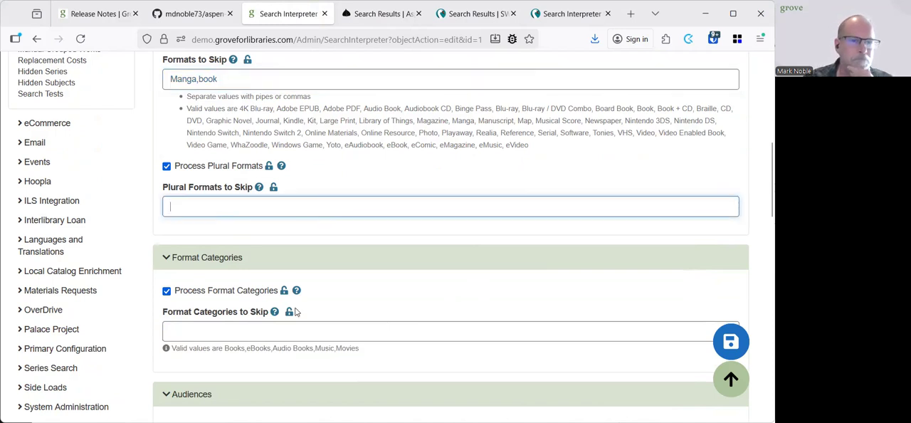
scroll(297, 312, "down", 2)
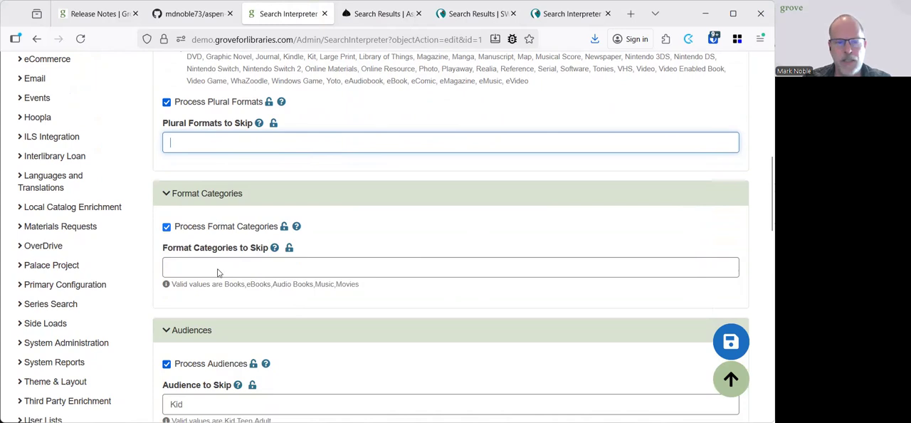
Examine the Audiences settings, including Audience to Skip, Plural Audiences to Skip and the Audience Facet
scroll(223, 296, "down", 8)
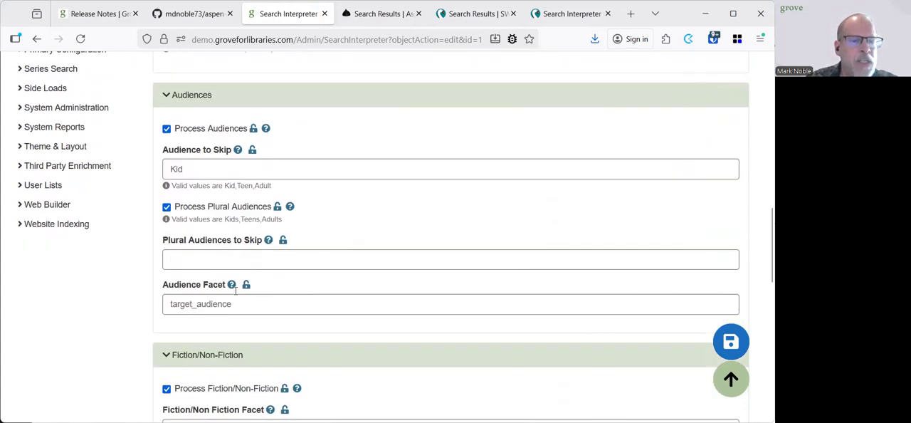
left_click(198, 147)
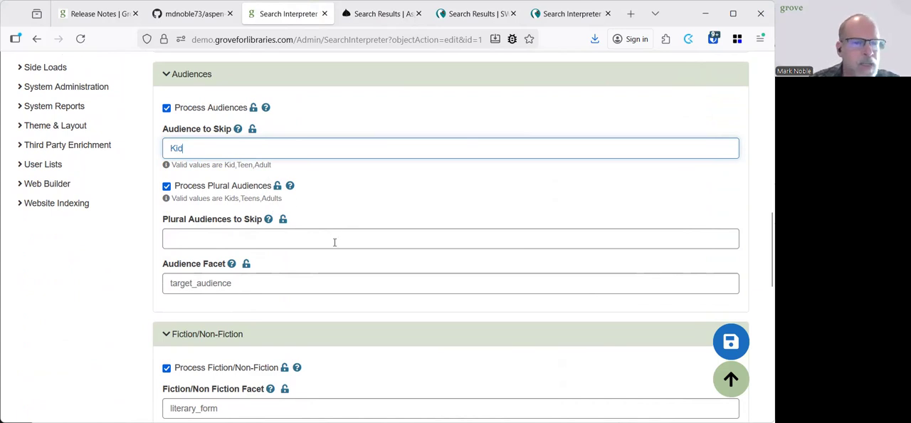
scroll(334, 241, "down", 2)
left_click(242, 219)
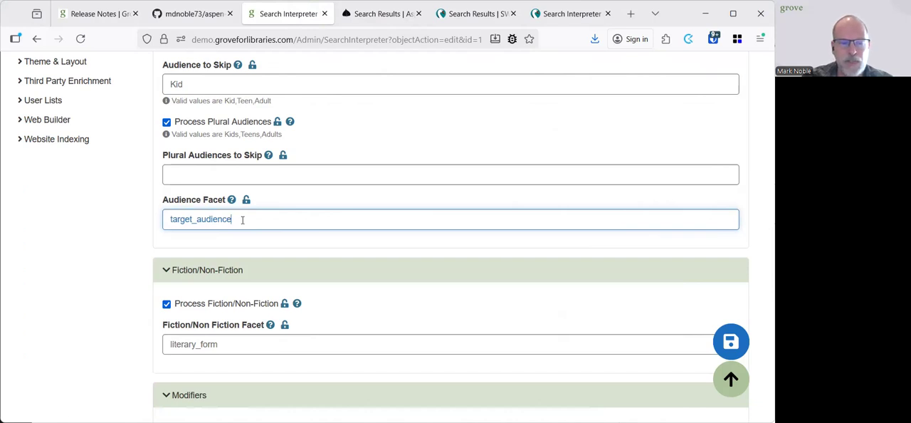
Review the Fiction/Non-Fiction settings, the New and Available modifiers and the Terms To Skip Interpreting section
scroll(238, 317, "down", 1)
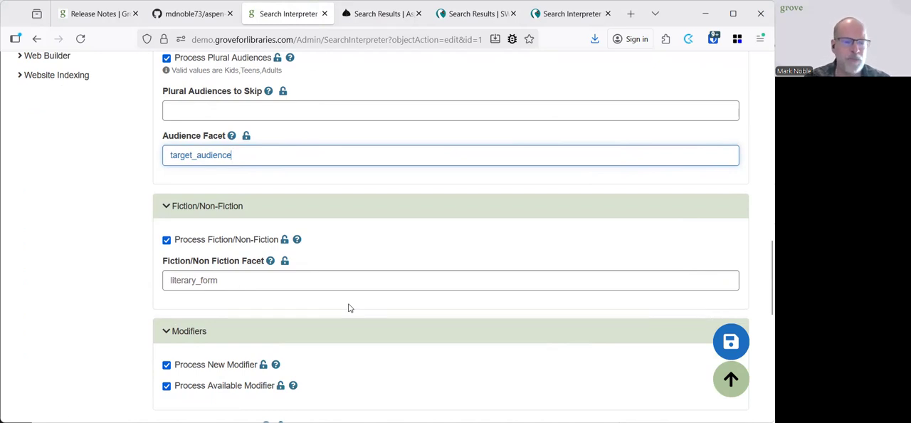
scroll(349, 313, "down", 3)
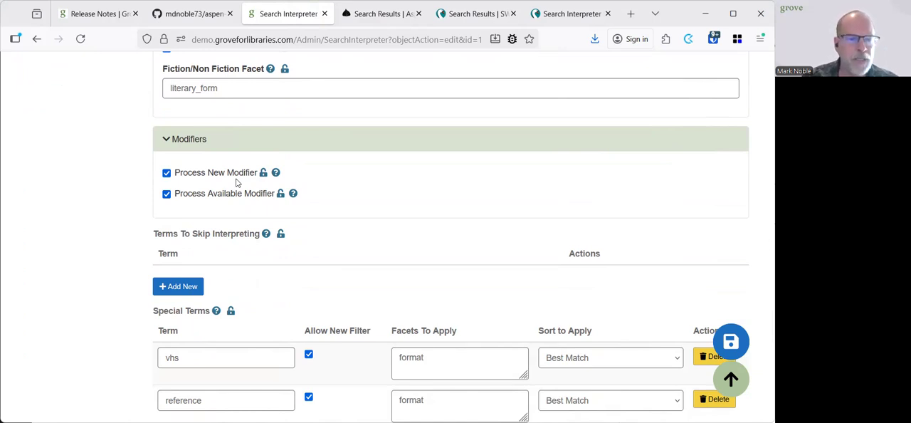
scroll(237, 183, "down", 3)
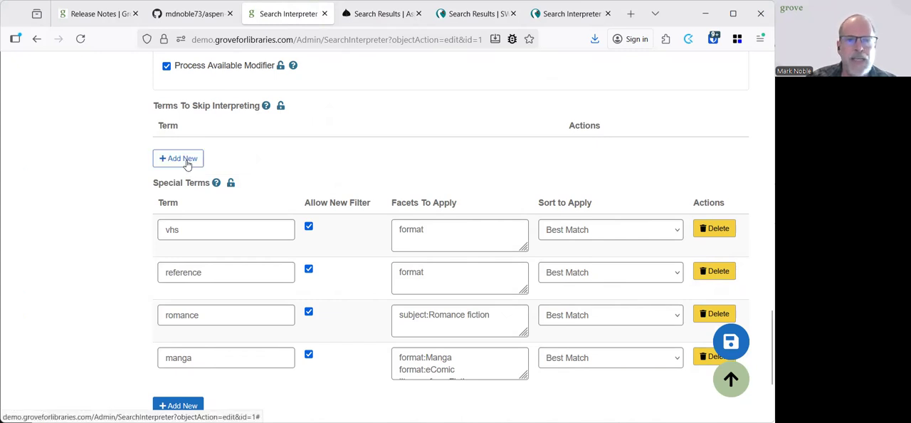
Examine the Special Terms for romance and manga, including all the facets to apply for manga
scroll(221, 251, "down", 2)
left_click(221, 251)
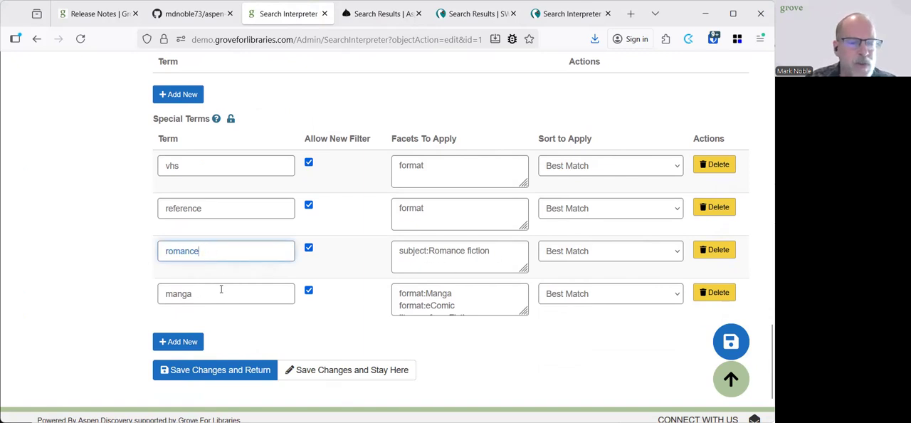
left_click(427, 292)
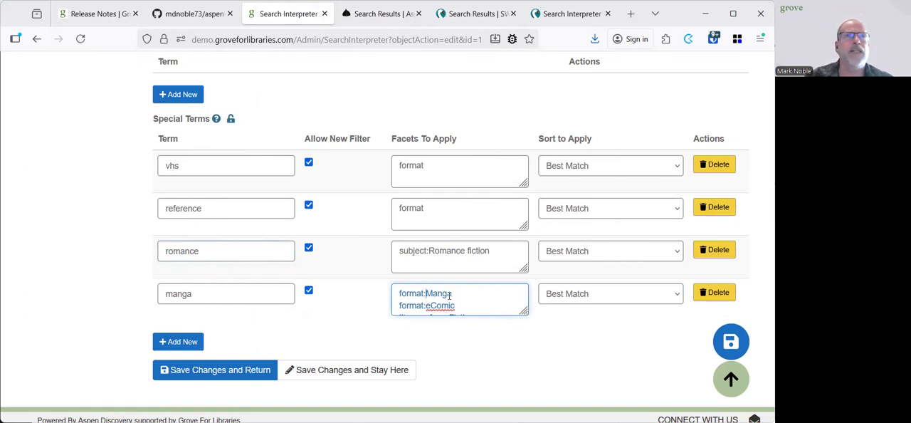
scroll(484, 306, "down", 1)
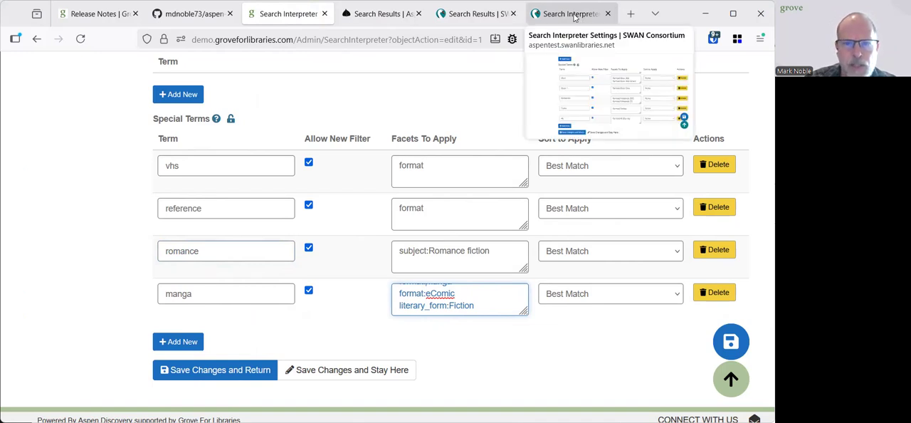
Switch to the SWAN catalog search results and search the library catalog for "lego ps4"
left_click(483, 18)
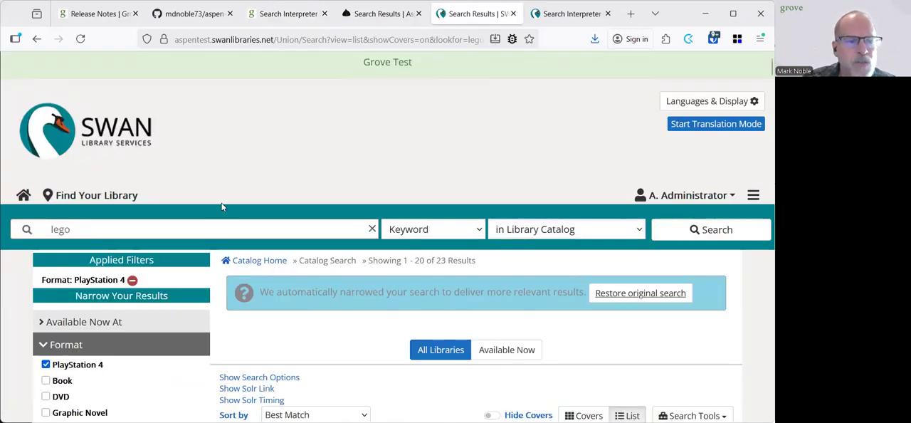
left_click(214, 225)
type("lego ")
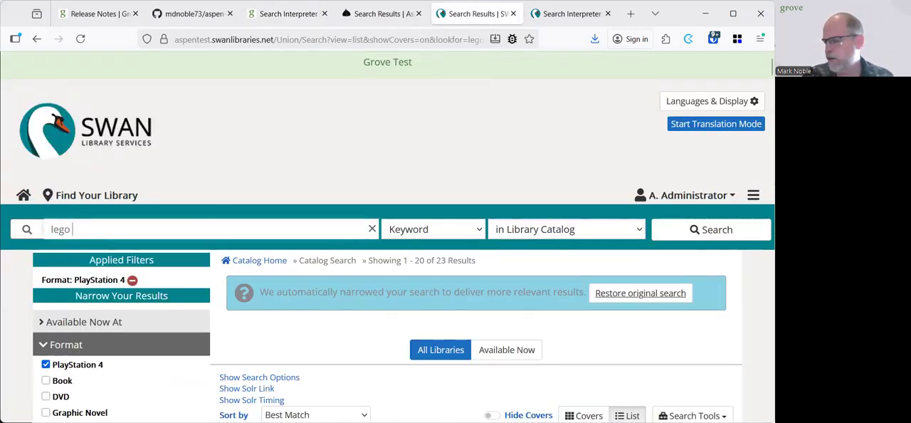
type("ps4")
key("Return")
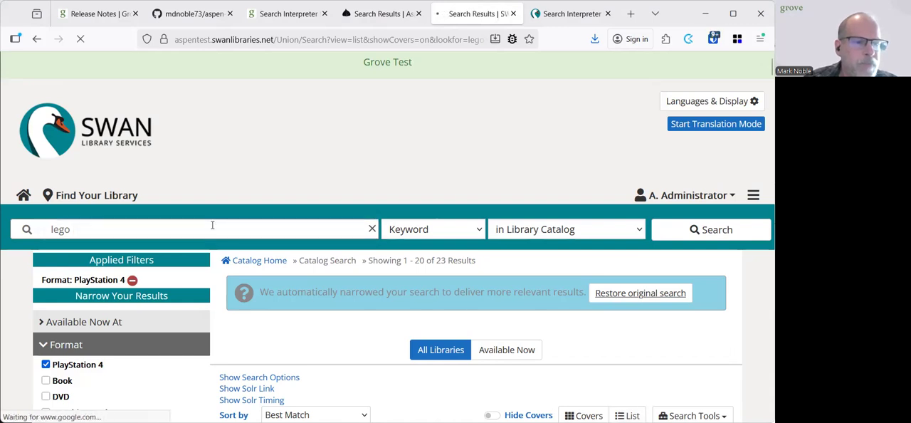
Check the applied format filter and look through the formats offered for the Lego titles found
scroll(266, 264, "down", 3)
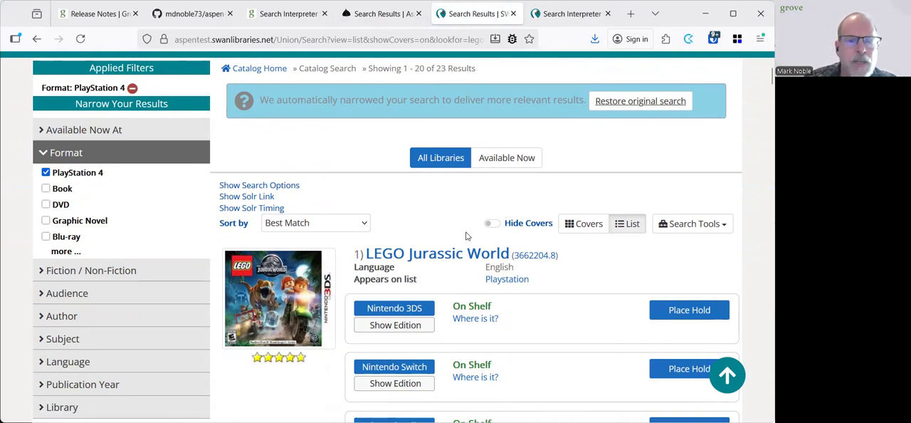
scroll(466, 236, "down", 2)
scroll(442, 333, "down", 1)
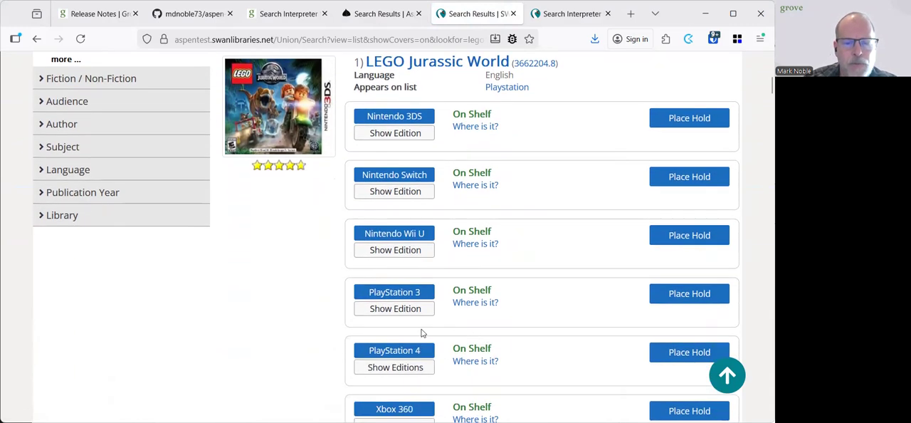
scroll(421, 332, "down", 5)
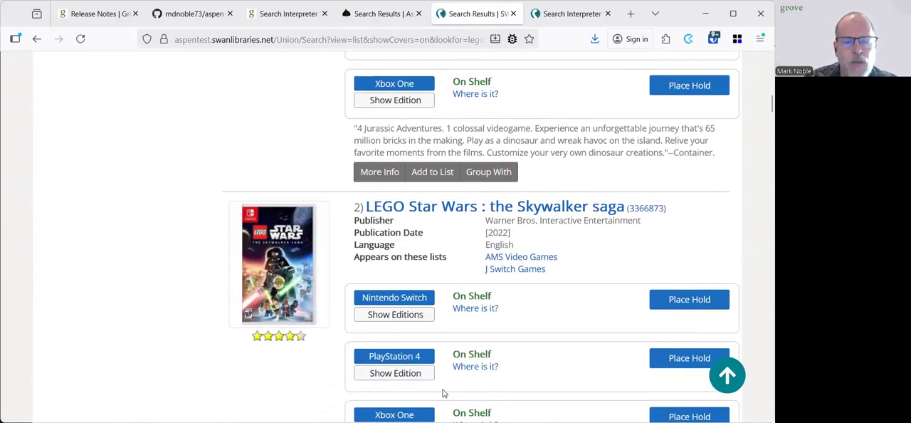
Change the query to "lego playstation" and run the catalog search
scroll(442, 392, "up", 12)
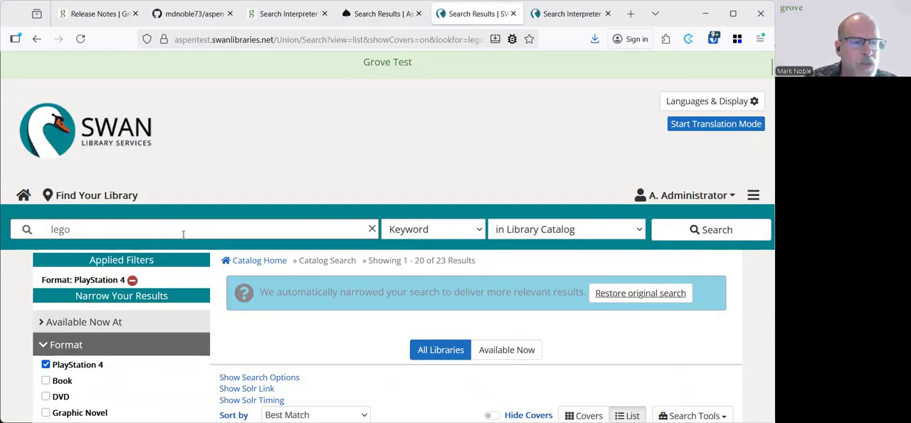
left_click(183, 234)
type("lego play")
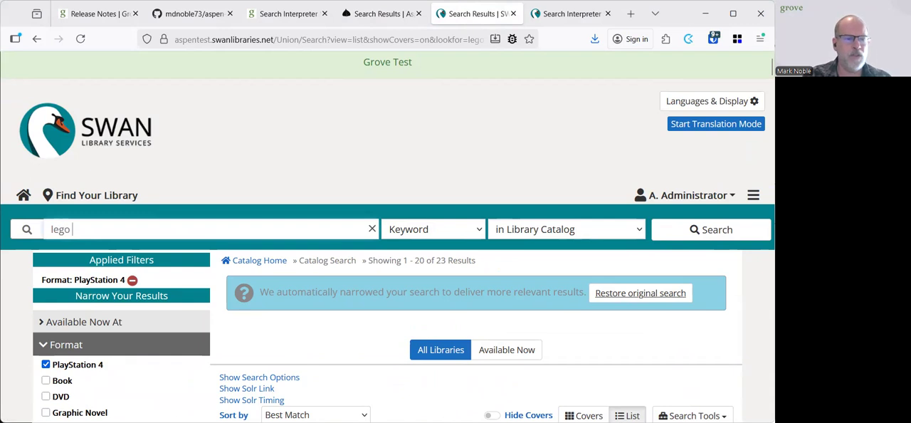
type("station")
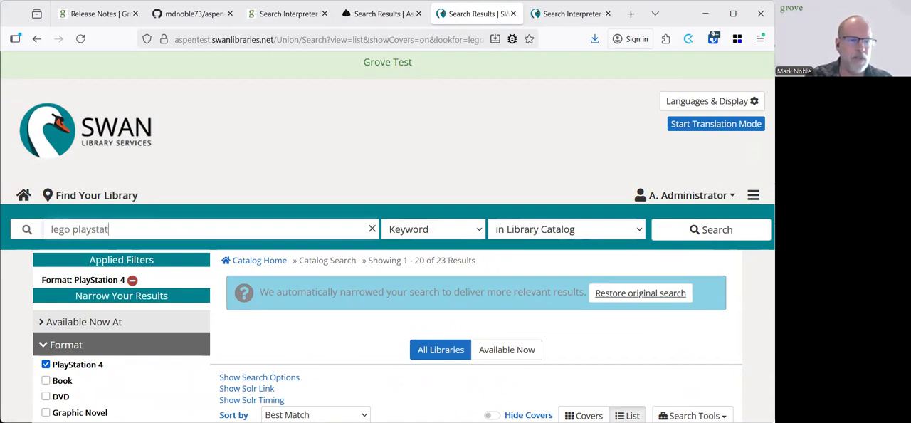
key("Return")
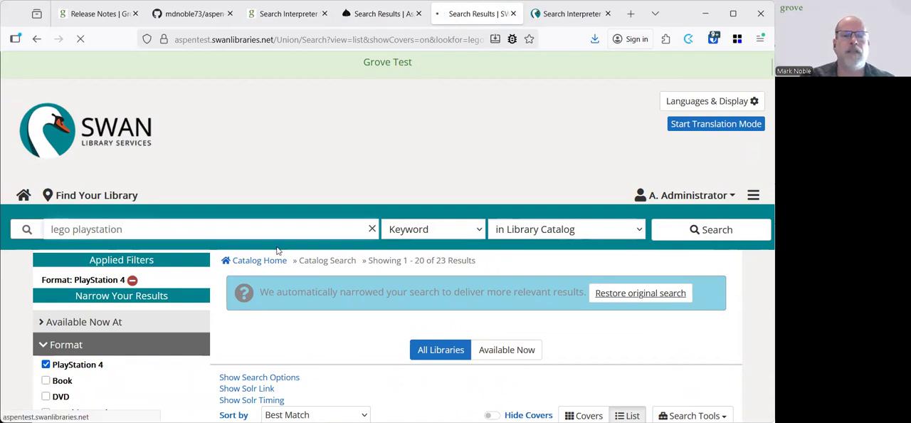
Examine the PlayStation format filters applied to the Lego search and the titles listed
scroll(291, 268, "down", 1)
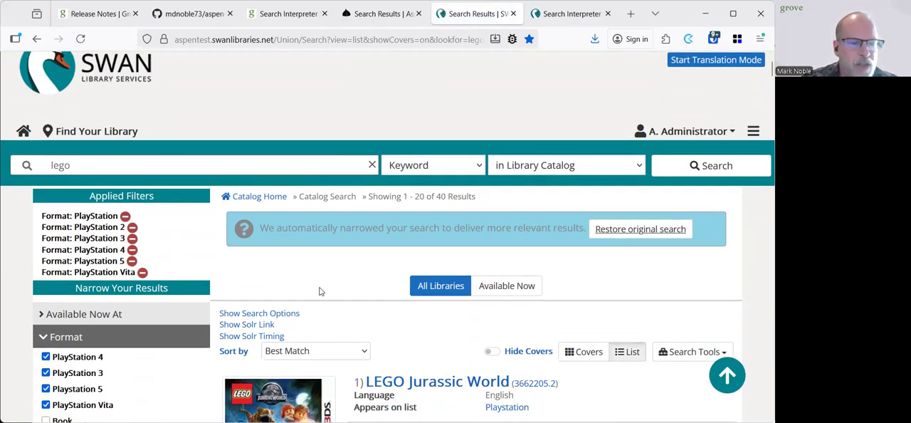
scroll(377, 296, "down", 2)
scroll(377, 296, "down", 1)
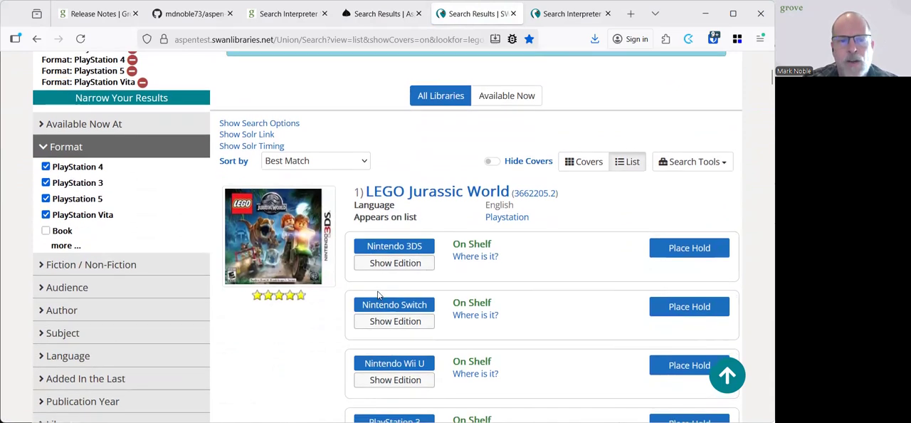
scroll(380, 296, "up", 2)
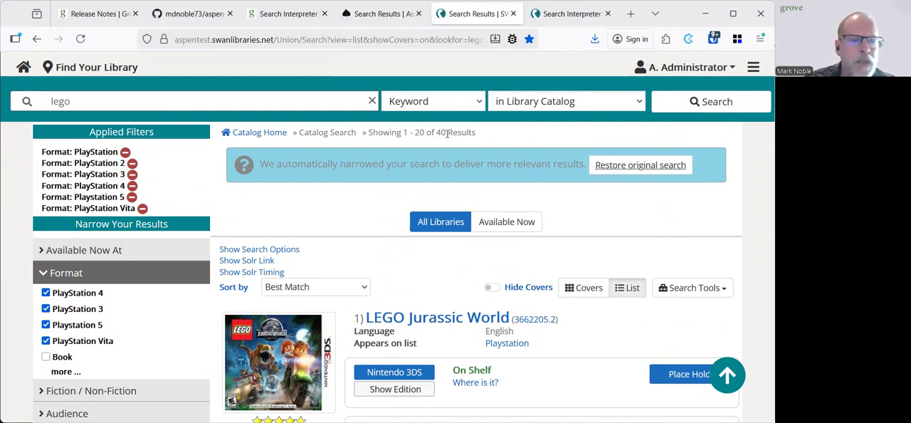
Switch to SWAN's Search Interpreter settings and review the special terms, terms to skip, audiences, format categories and formats to skip
left_click(563, 15)
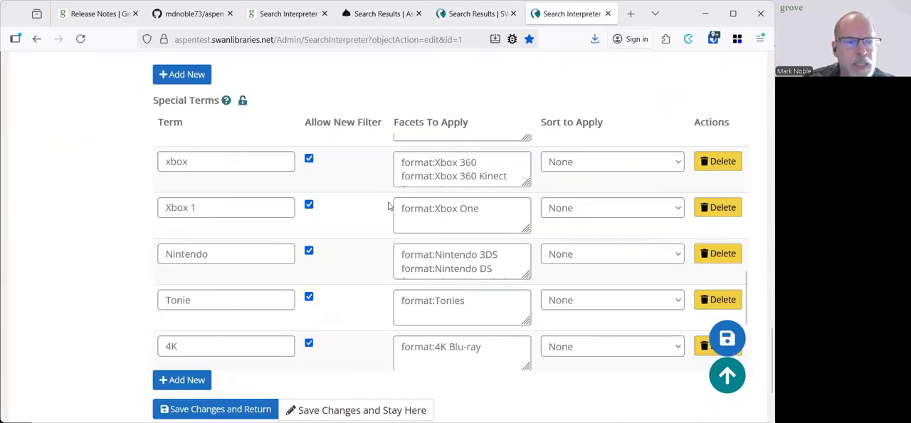
scroll(346, 252, "up", 10)
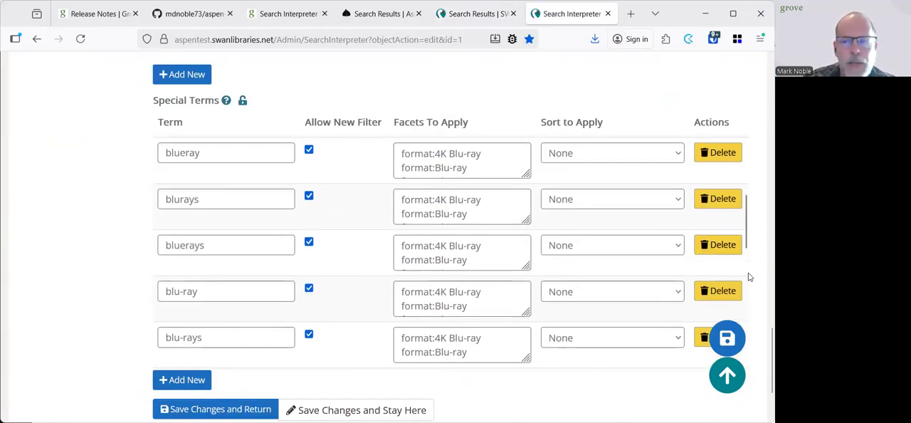
scroll(747, 276, "up", 10)
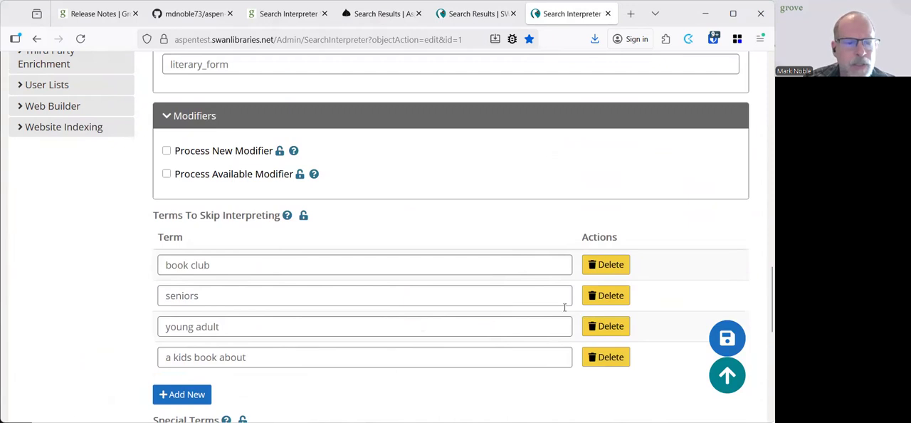
scroll(360, 282, "up", 5)
scroll(302, 259, "up", 5)
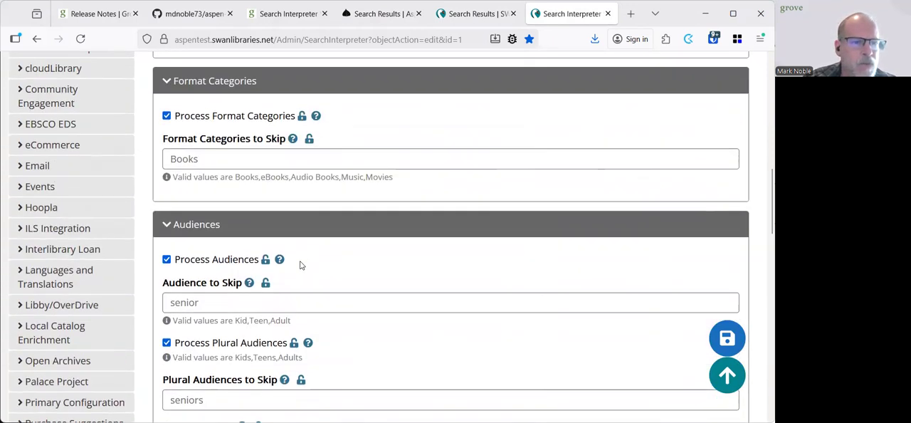
scroll(231, 142, "up", 2)
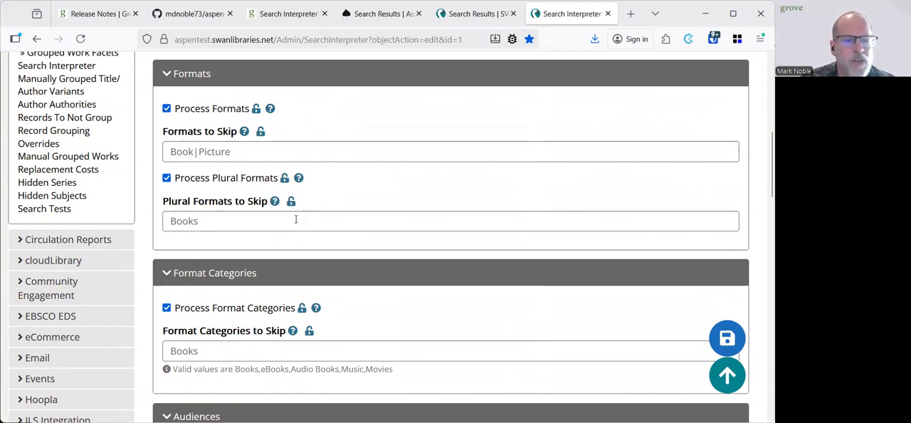
Review the interpreter settings for formats, format categories, audiences, fiction/non-fiction and modifiers, plus the terms to skip interpreting
scroll(240, 342, "down", 1)
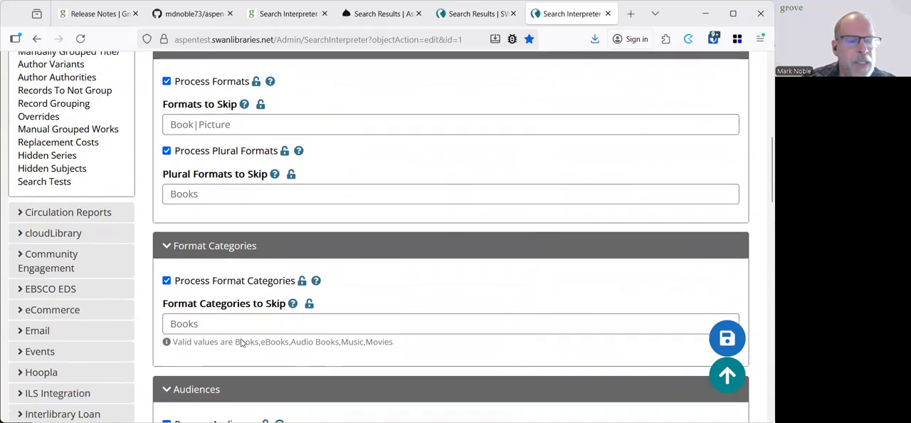
scroll(240, 343, "down", 3)
scroll(237, 345, "down", 3)
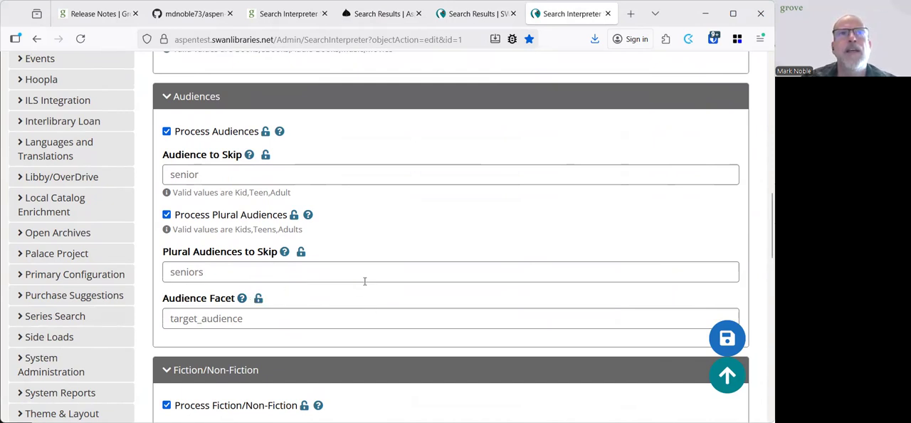
scroll(368, 259, "down", 3)
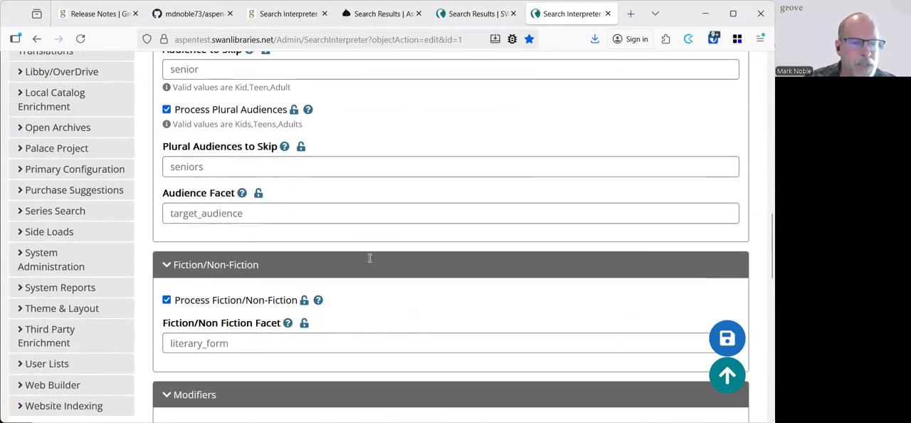
scroll(242, 240, "down", 1)
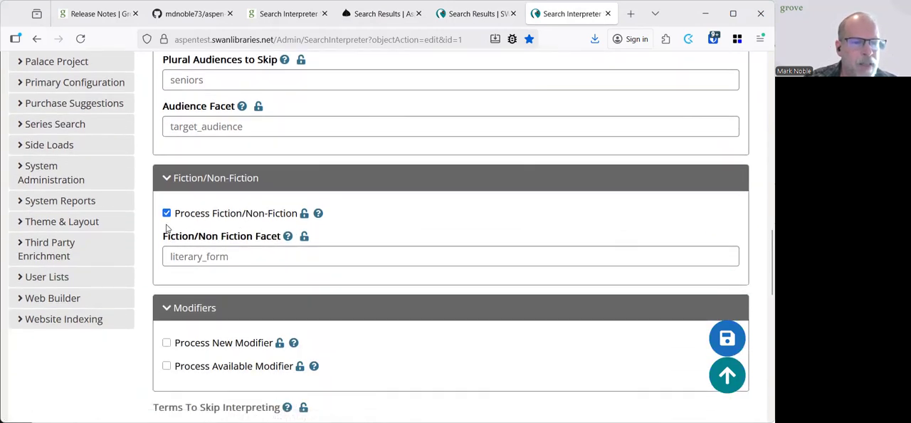
scroll(252, 331, "down", 3)
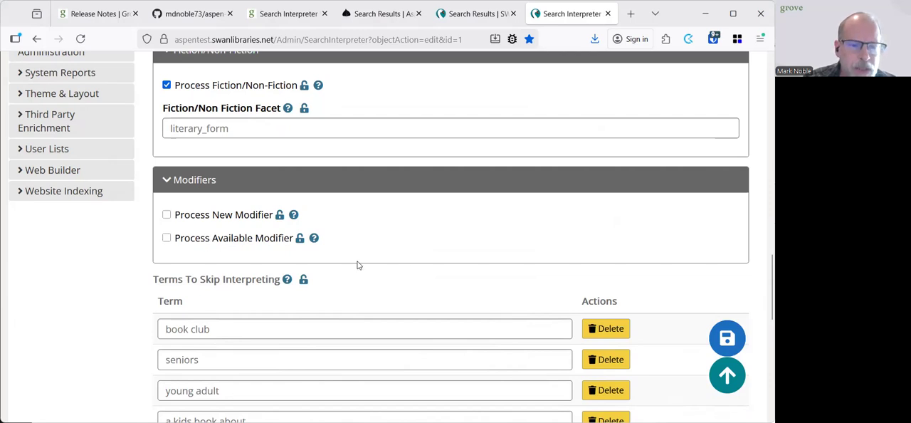
scroll(413, 257, "down", 1)
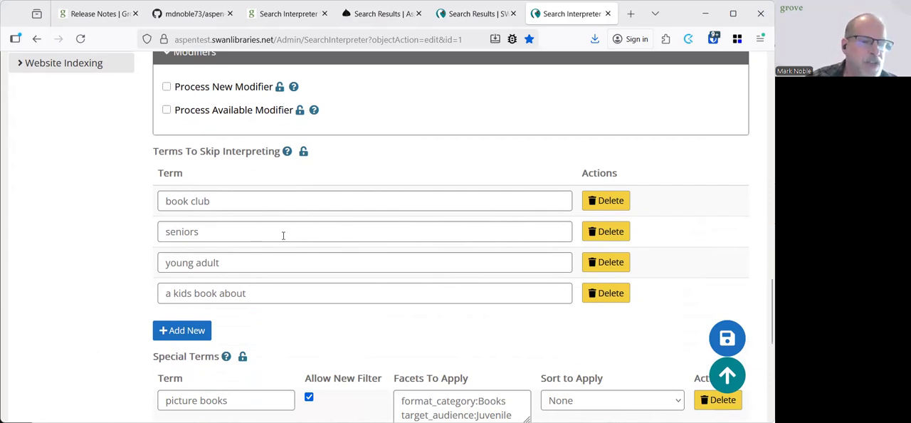
Enlarge the Facets To Apply box of the playstation special term to show its full list of format facets
scroll(378, 287, "down", 3)
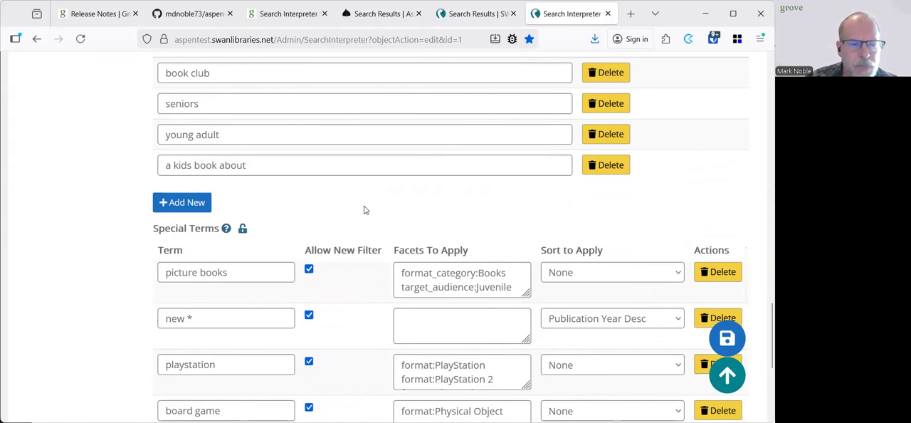
scroll(363, 209, "down", 1)
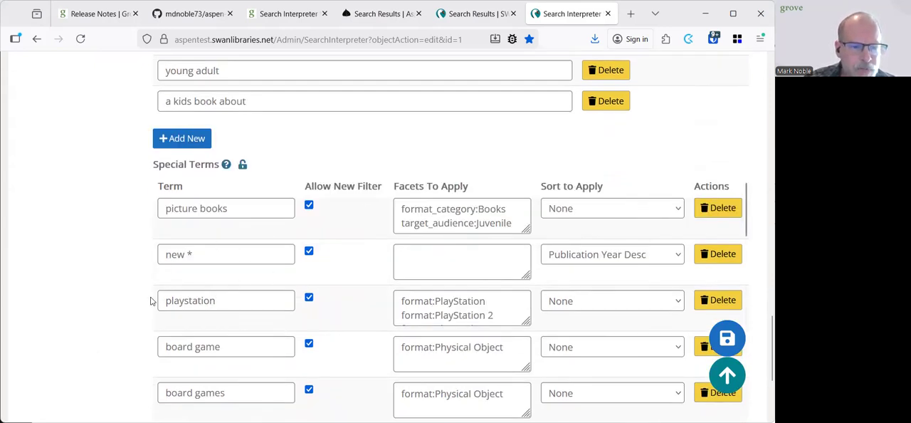
scroll(304, 309, "down", 1)
scroll(304, 309, "up", 1)
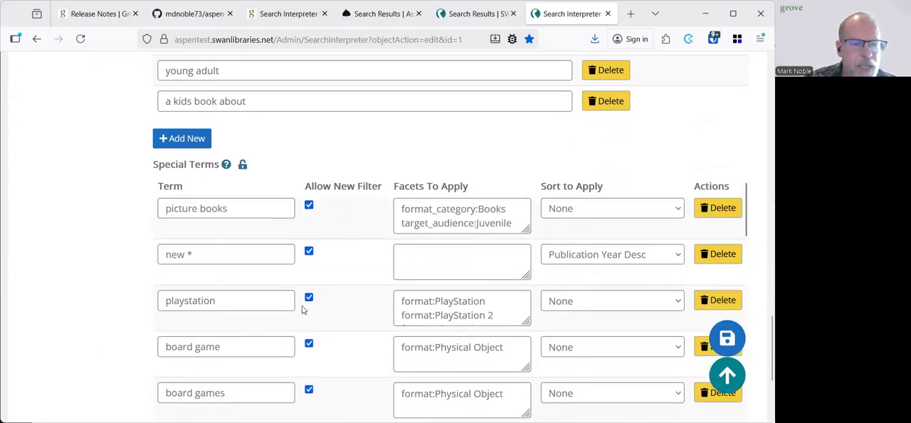
left_click_drag(525, 322, 527, 386)
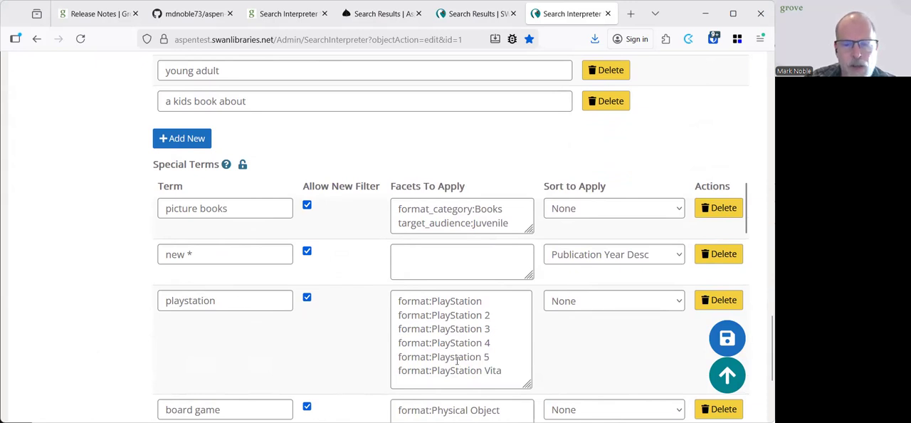
Look through the remaining special terms and the facets each applies, from board games and vinyl records to Blu-ray and game consoles
scroll(107, 354, "down", 5)
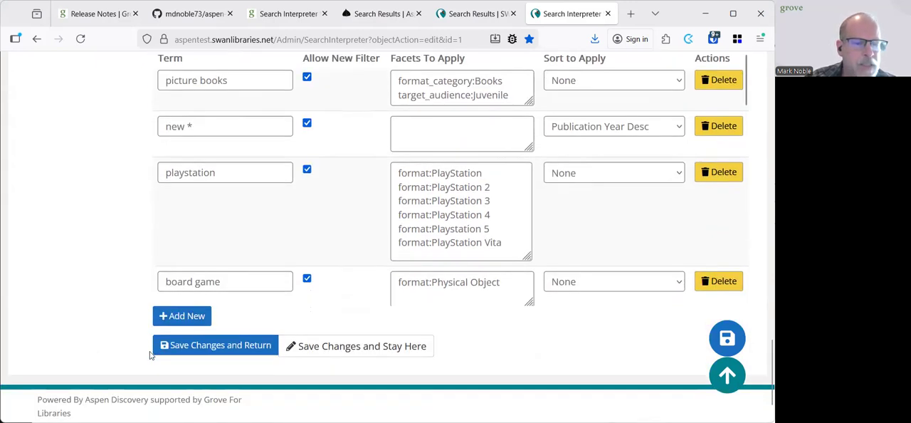
scroll(366, 245, "down", 3)
scroll(366, 244, "down", 2)
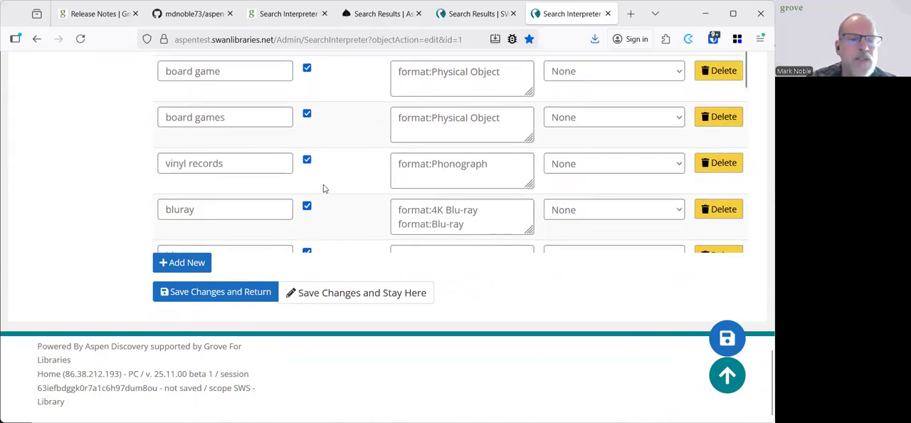
scroll(320, 187, "down", 2)
scroll(202, 128, "up", 4)
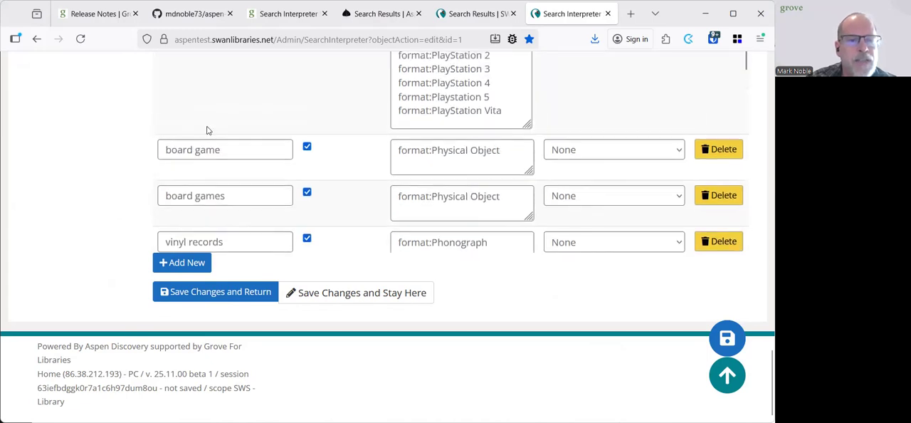
scroll(370, 214, "down", 8)
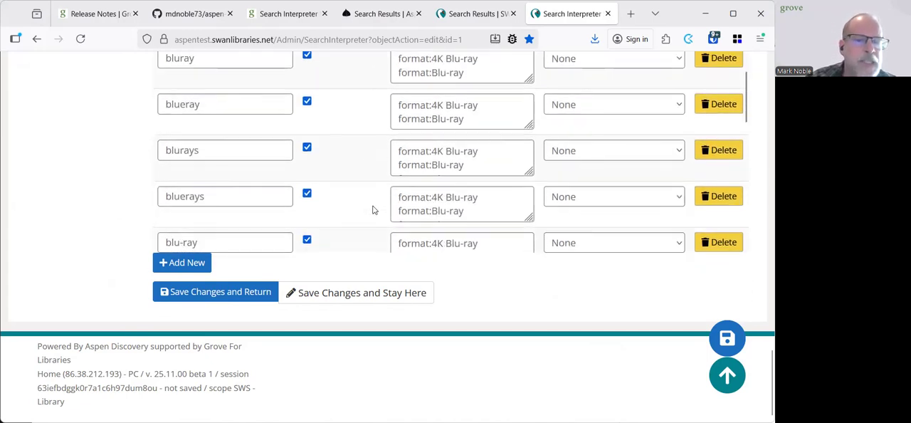
scroll(373, 209, "down", 4)
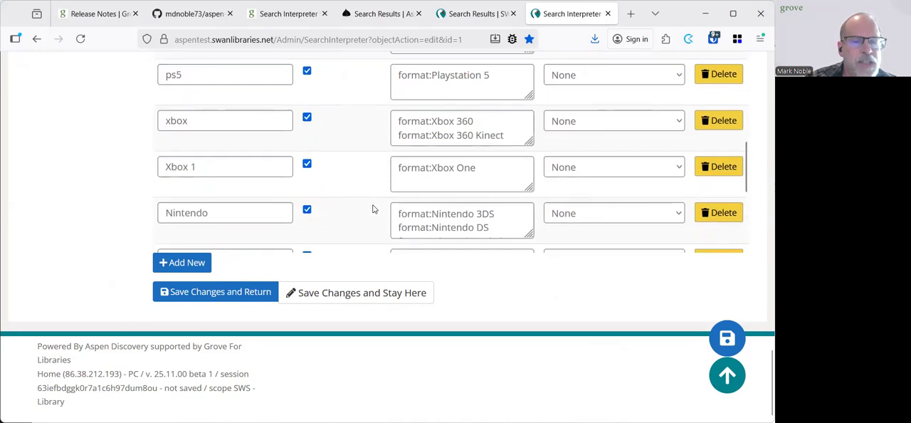